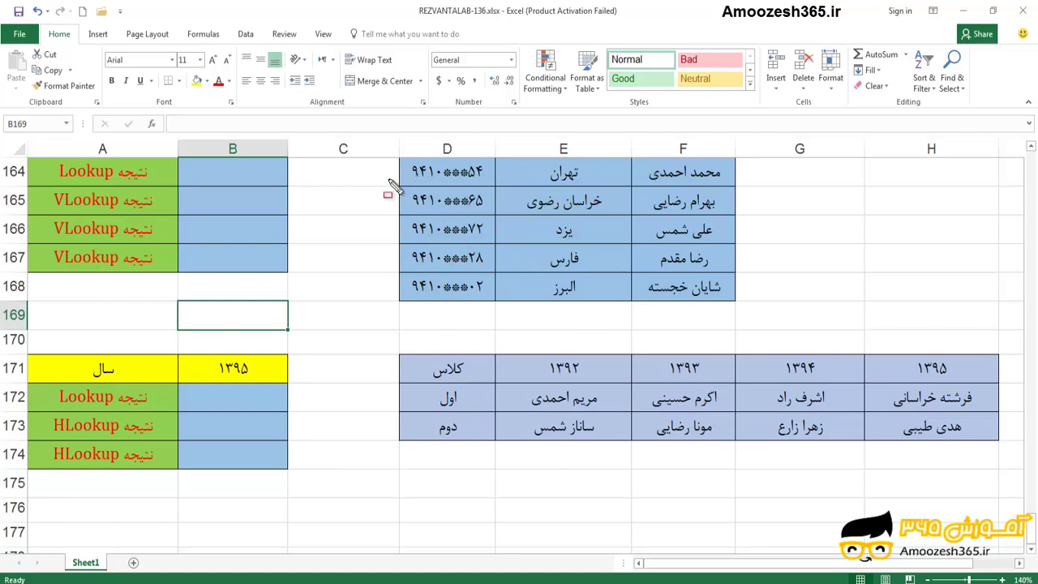
left_click_drag(369, 171, 788, 172)
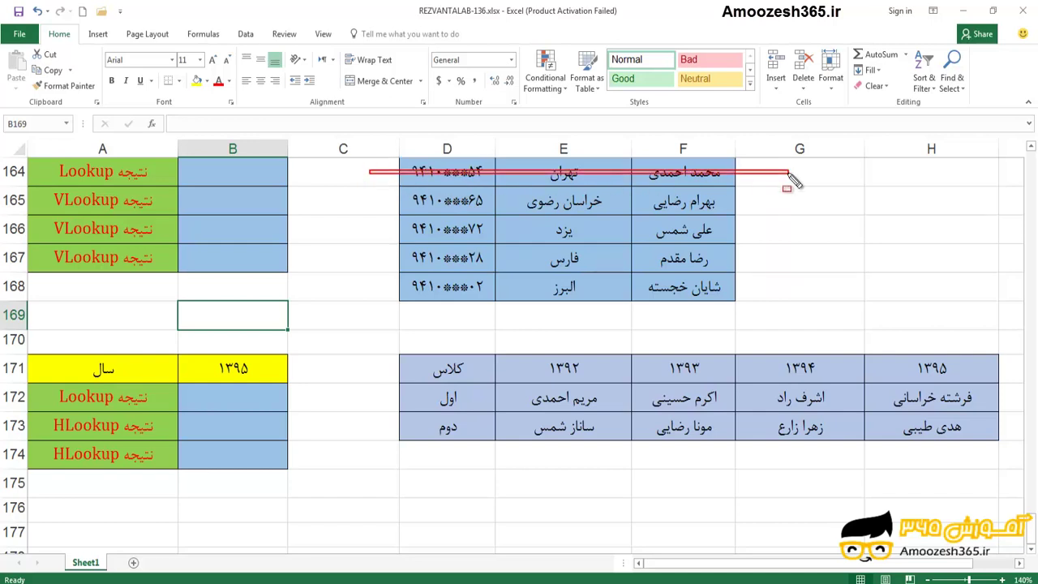
left_click_drag(369, 200, 797, 203)
left_click_drag(359, 227, 789, 231)
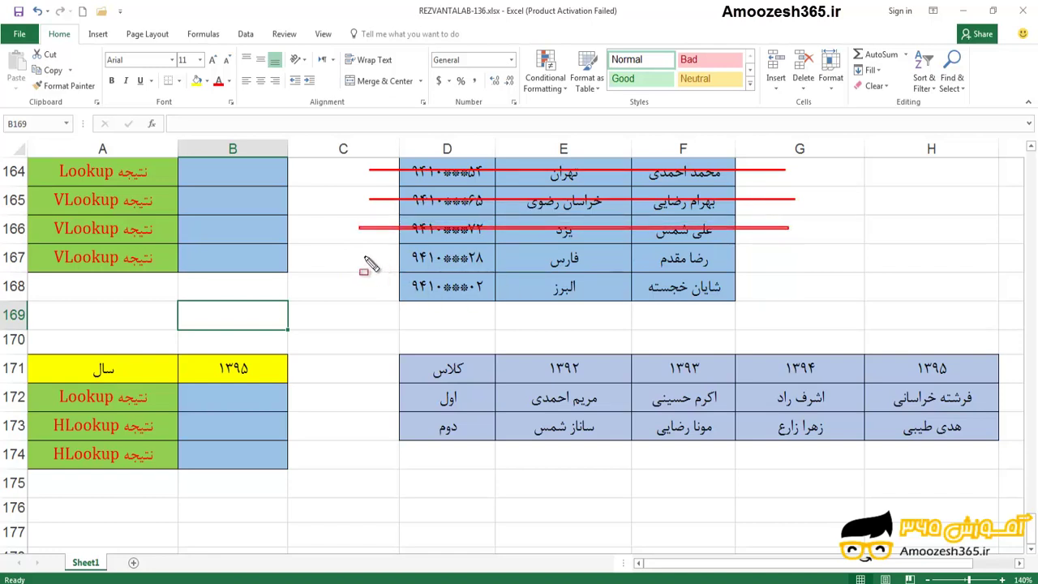
left_click_drag(366, 262, 795, 258)
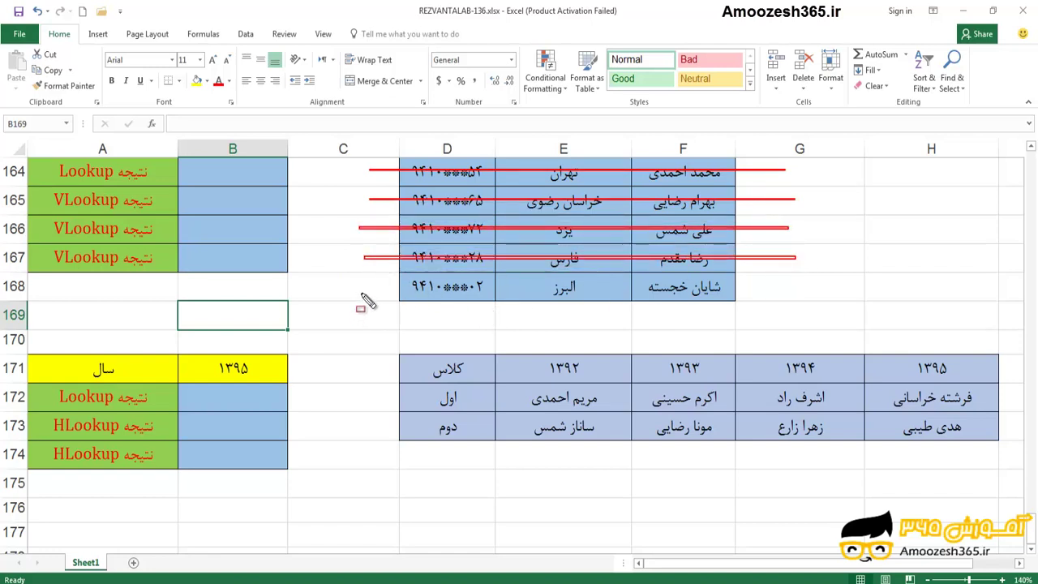
left_click_drag(363, 297, 783, 289)
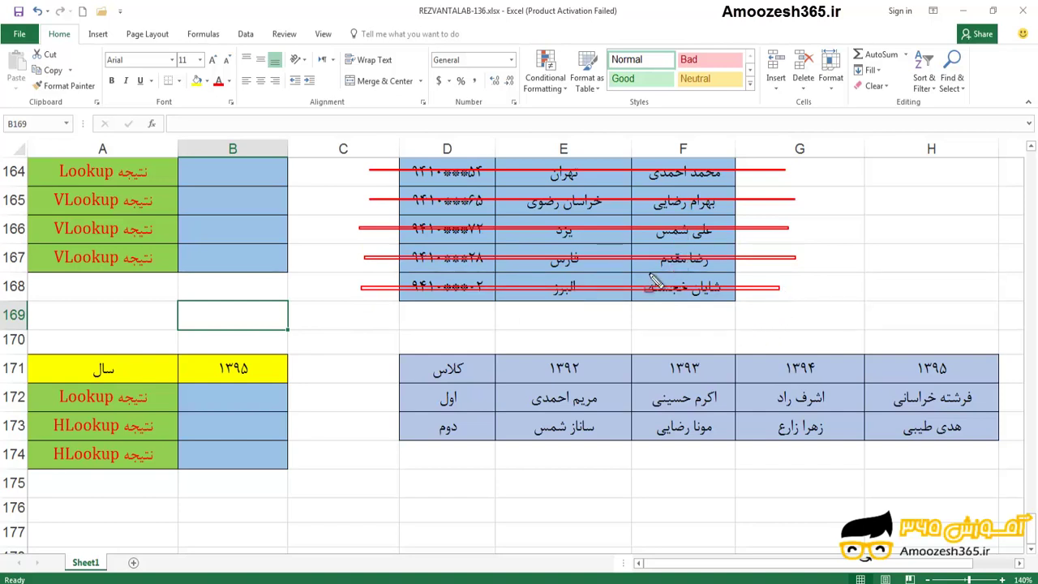
left_click_drag(434, 317, 467, 146)
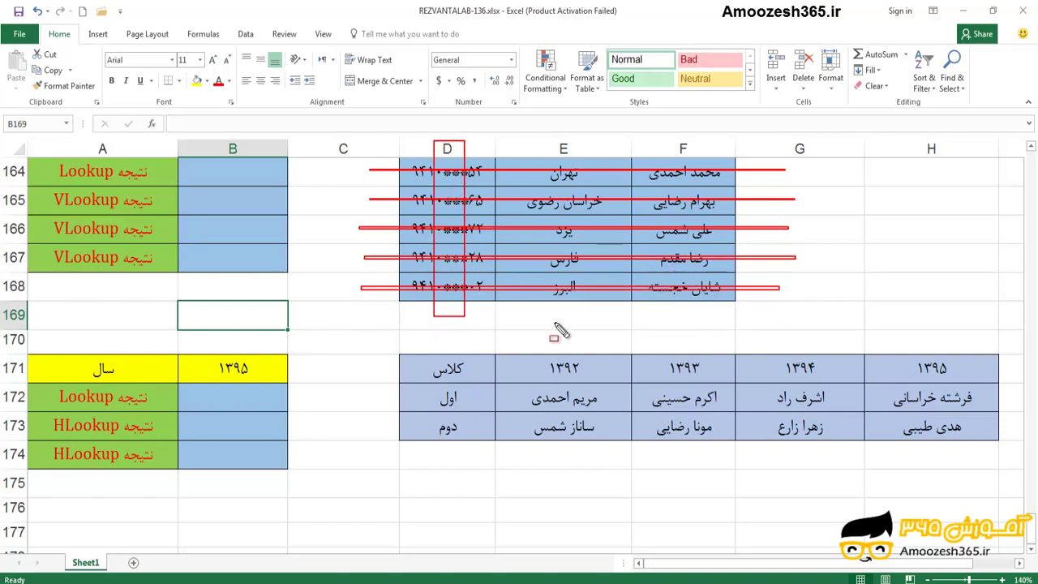
mouse_move(554, 322)
left_mouse_down()
mouse_move(625, 135)
mouse_move(613, 134)
left_mouse_up()
left_click_drag(668, 312, 701, 139)
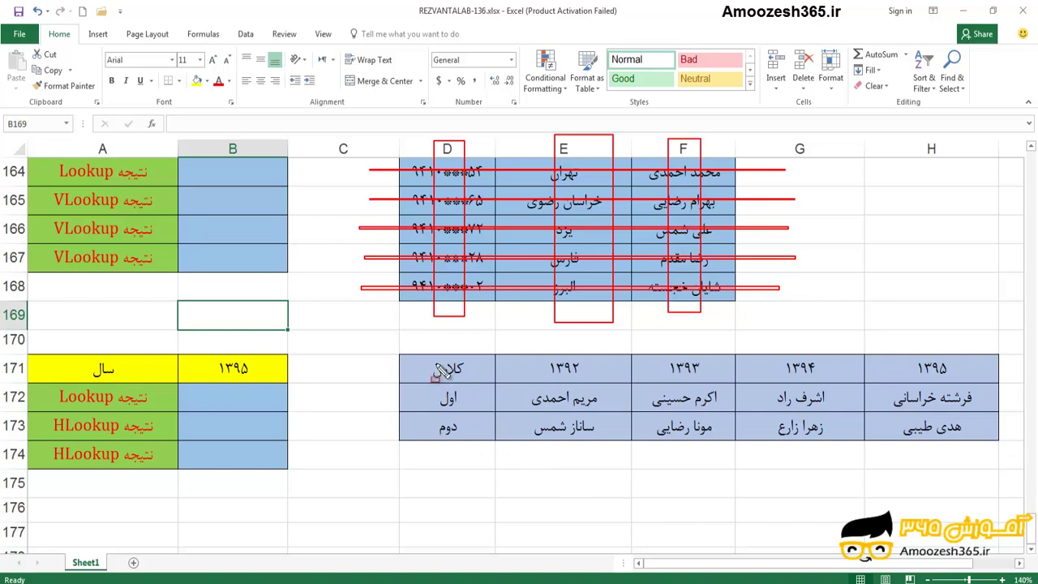
left_click_drag(430, 341, 459, 460)
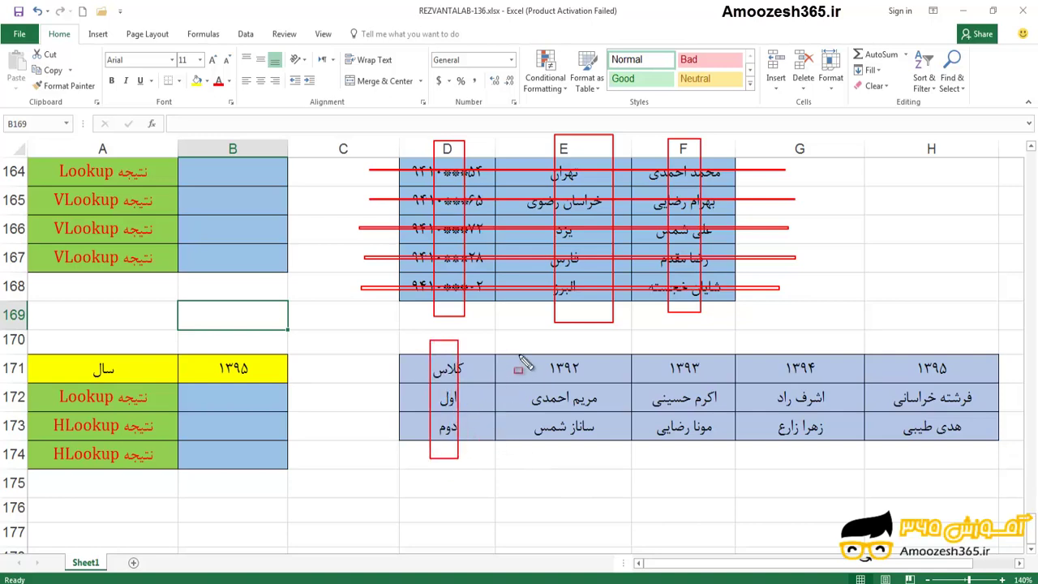
left_click_drag(527, 336, 577, 465)
left_click_drag(686, 418, 708, 465)
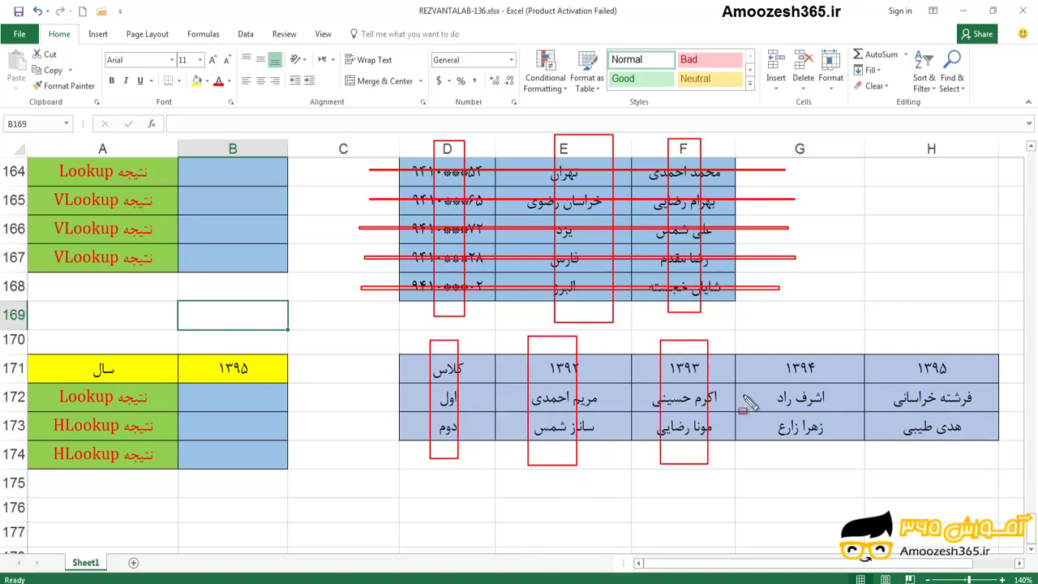
left_click_drag(779, 331, 828, 468)
left_click_drag(897, 333, 951, 468)
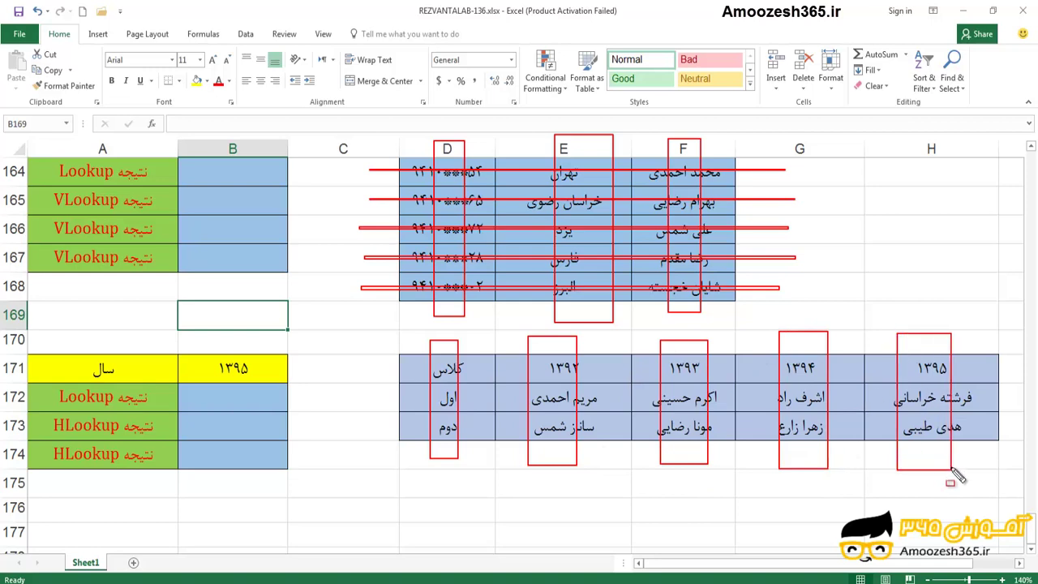
left_click_drag(362, 366, 1013, 373)
mouse_move(495, 396)
left_mouse_down()
mouse_move(390, 400)
mouse_move(1005, 434)
left_mouse_up()
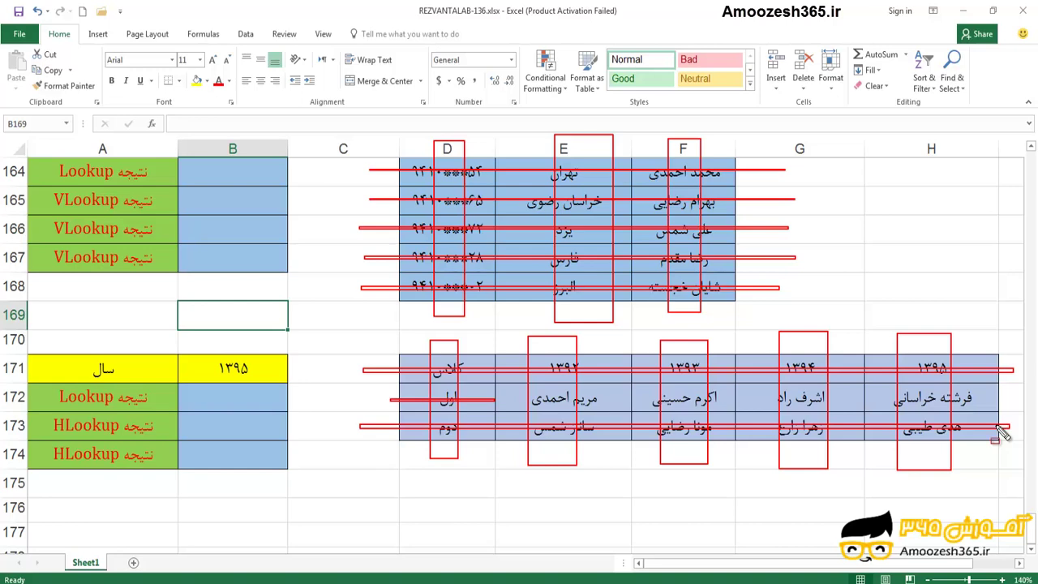
key("Escape")
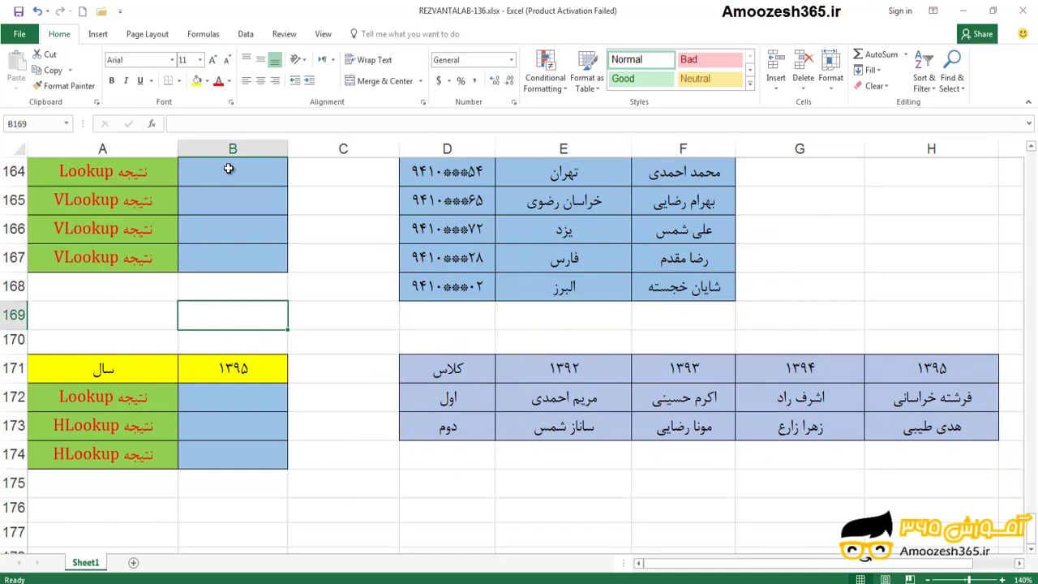
Examine the LOOKUP function's description among the lookup and reference functions, and its argument syntax in cell B169
left_click(203, 34)
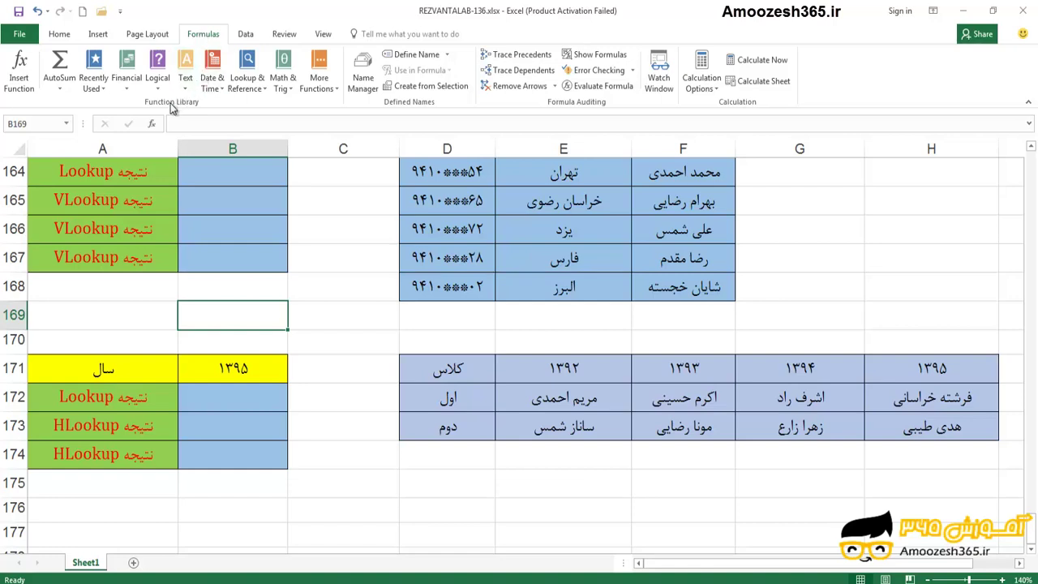
left_click(255, 77)
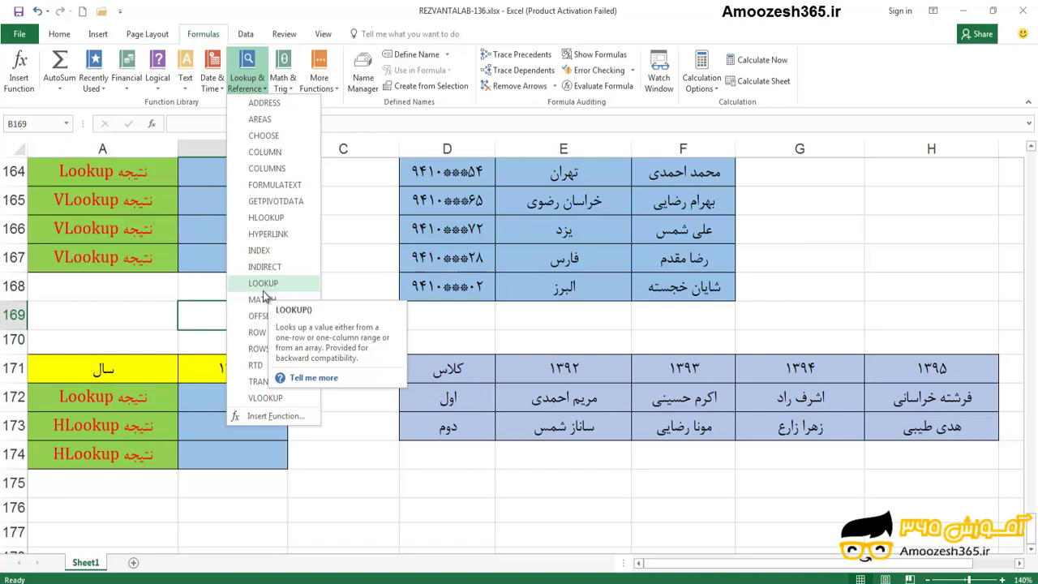
key("Escape")
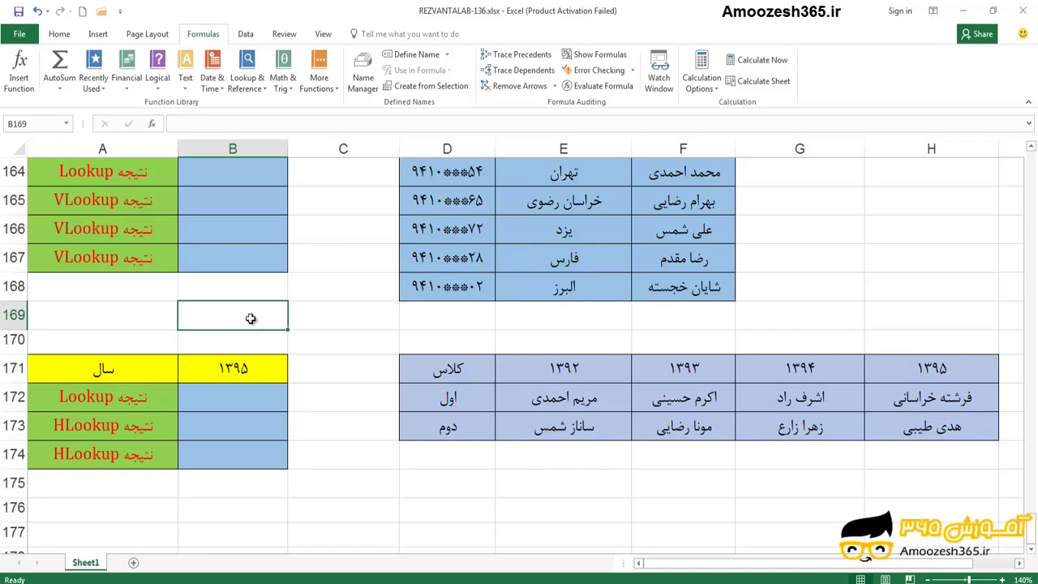
type("=")
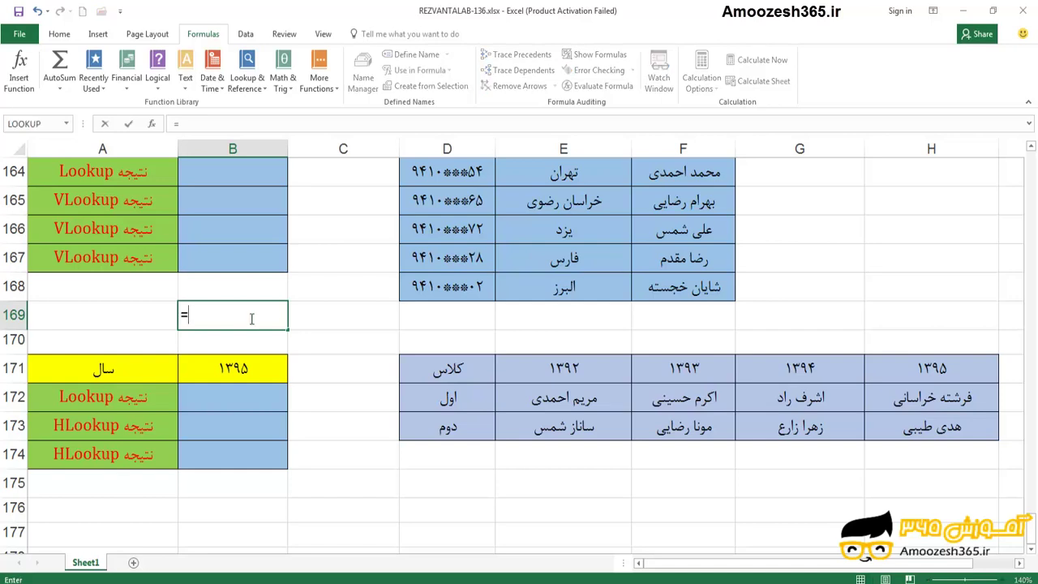
type("loo")
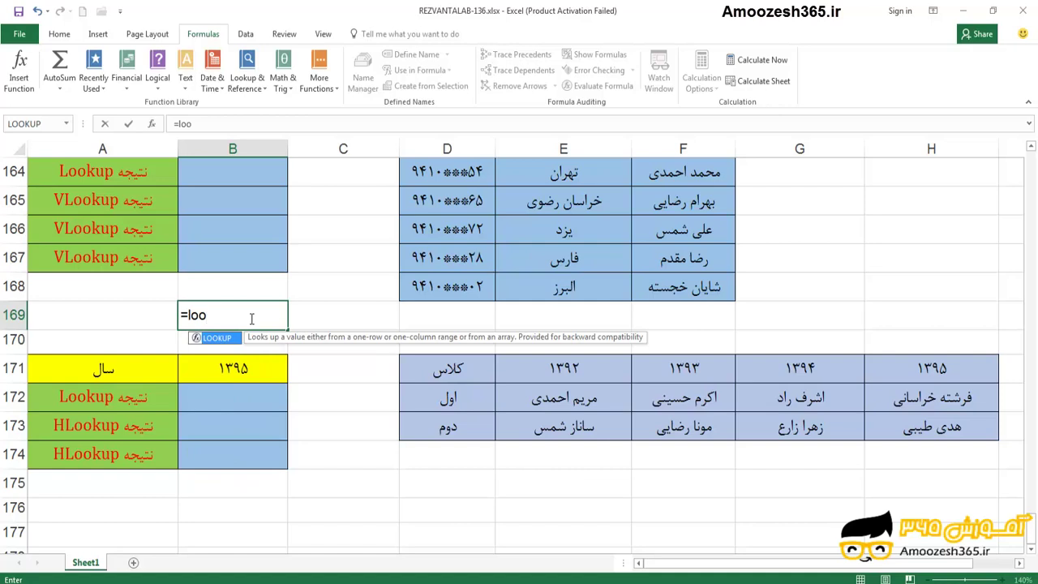
double_click(198, 339)
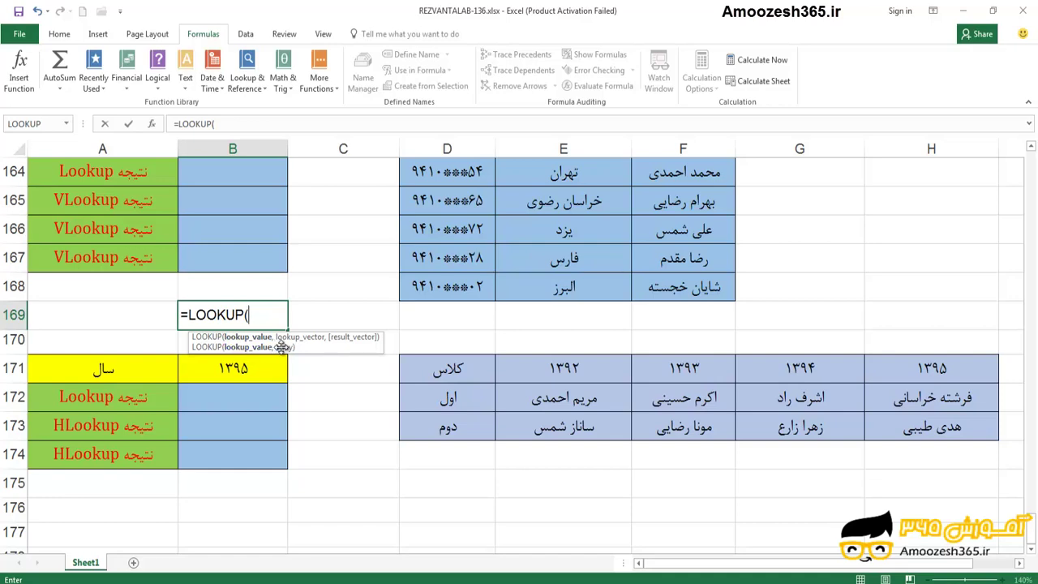
key("Escape")
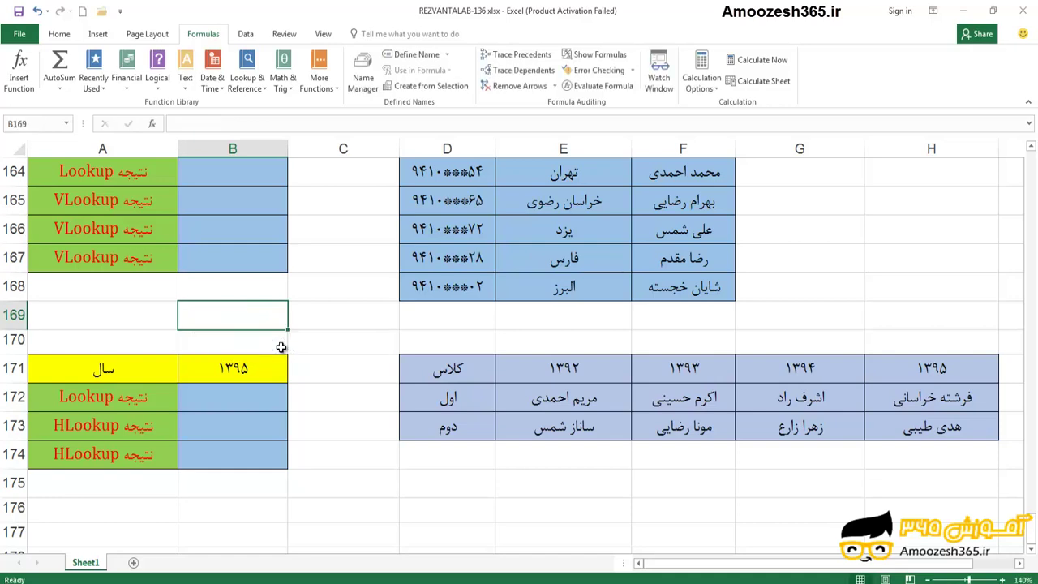
Examine the student number label in A163 and the matching student record in D166:F166
left_click(991, 173)
left_click(1030, 148)
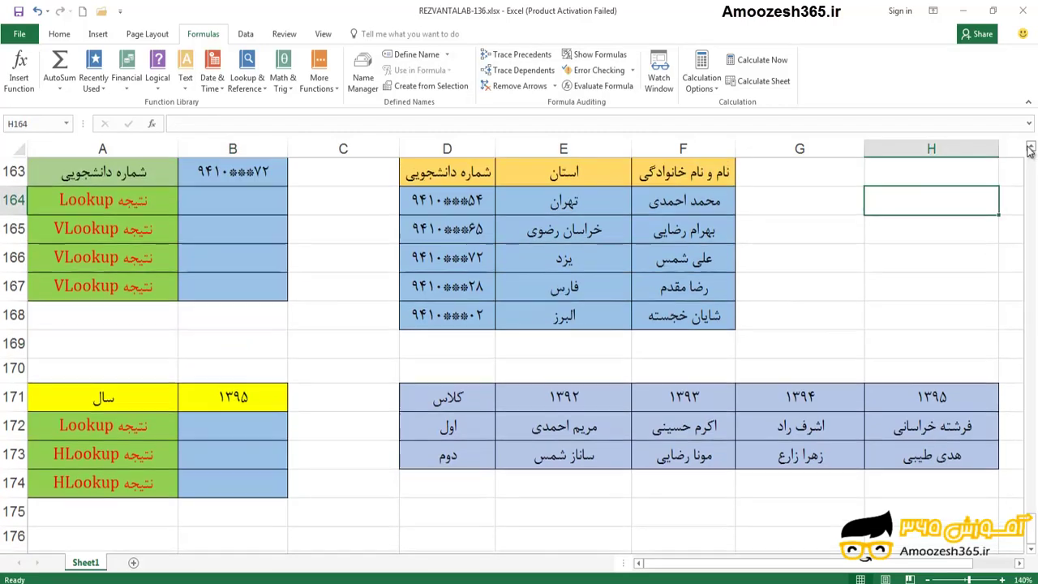
left_click(123, 174)
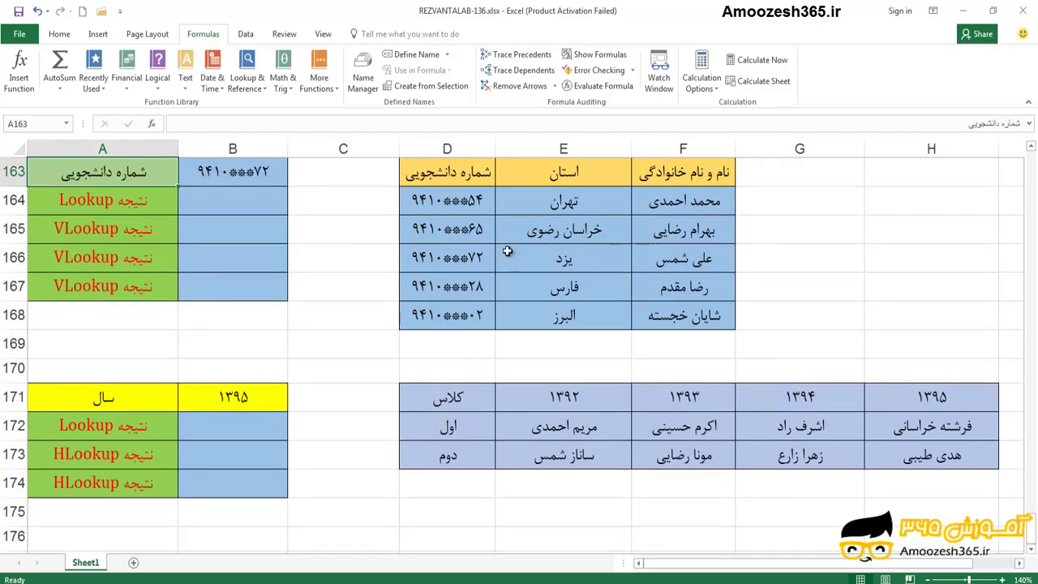
left_click_drag(469, 258, 685, 261)
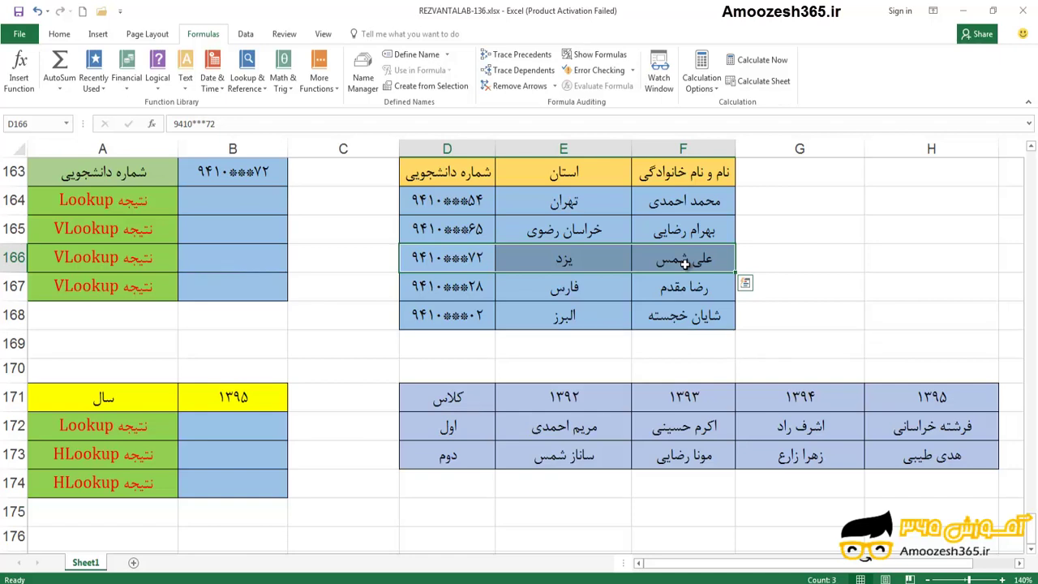
Enter =LOOKUP(B163,D164:F168) in B164 to return the student's name for the number in B163
left_click(236, 199)
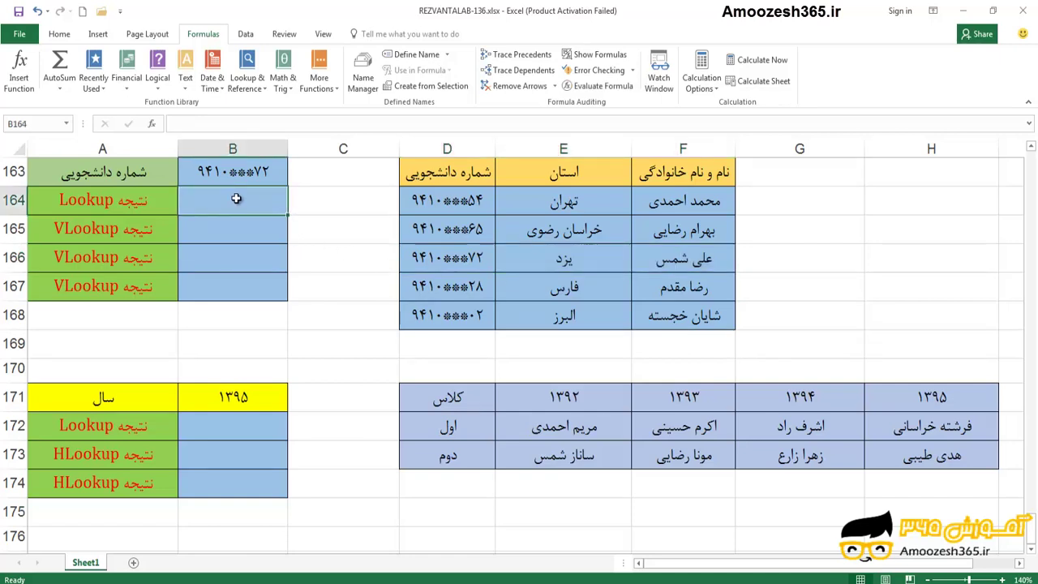
double_click(236, 199)
type("=loo")
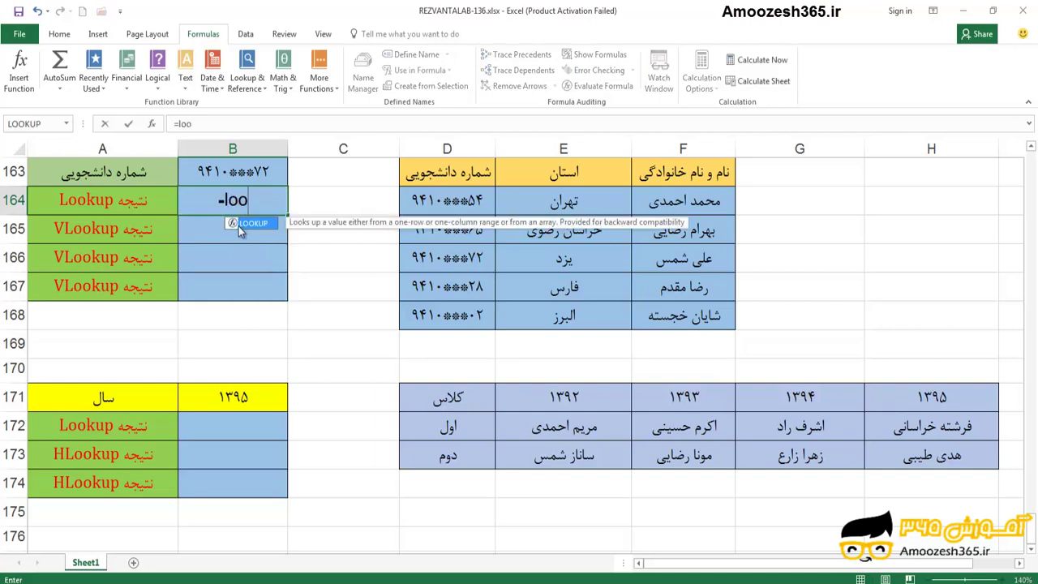
double_click(237, 223)
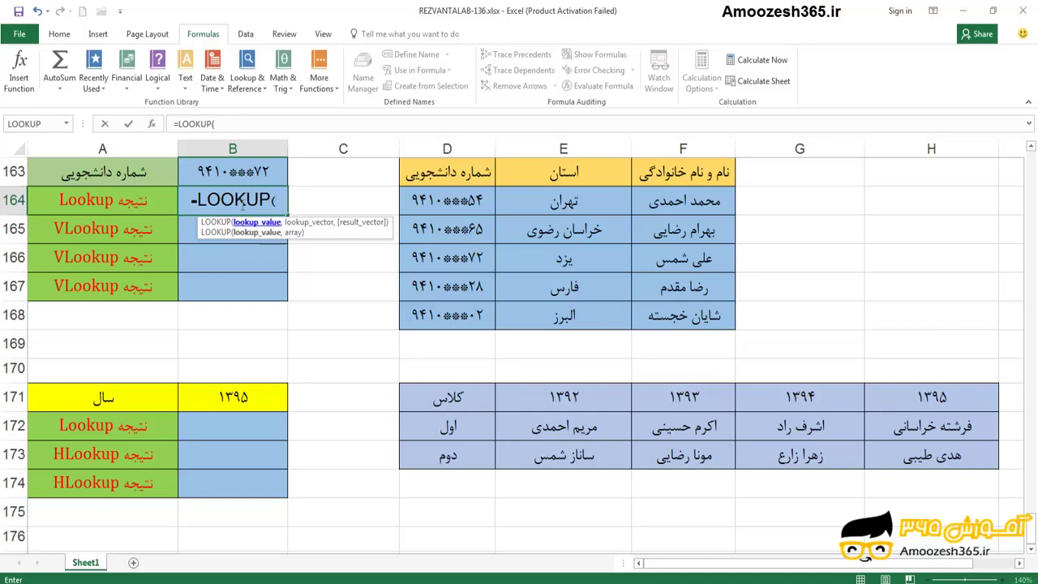
left_click(241, 169)
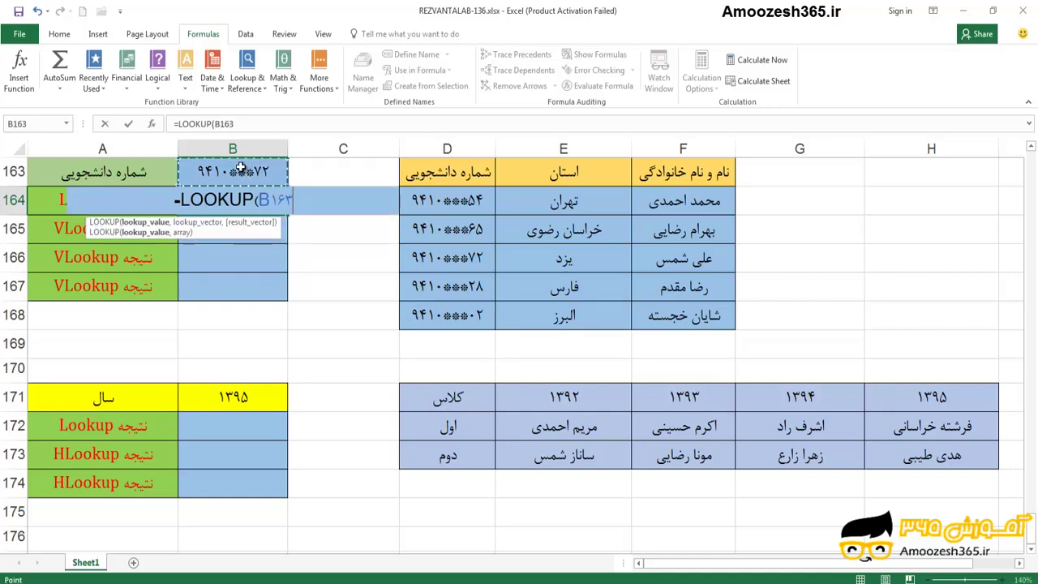
type(",")
left_click_drag(427, 201, 654, 320)
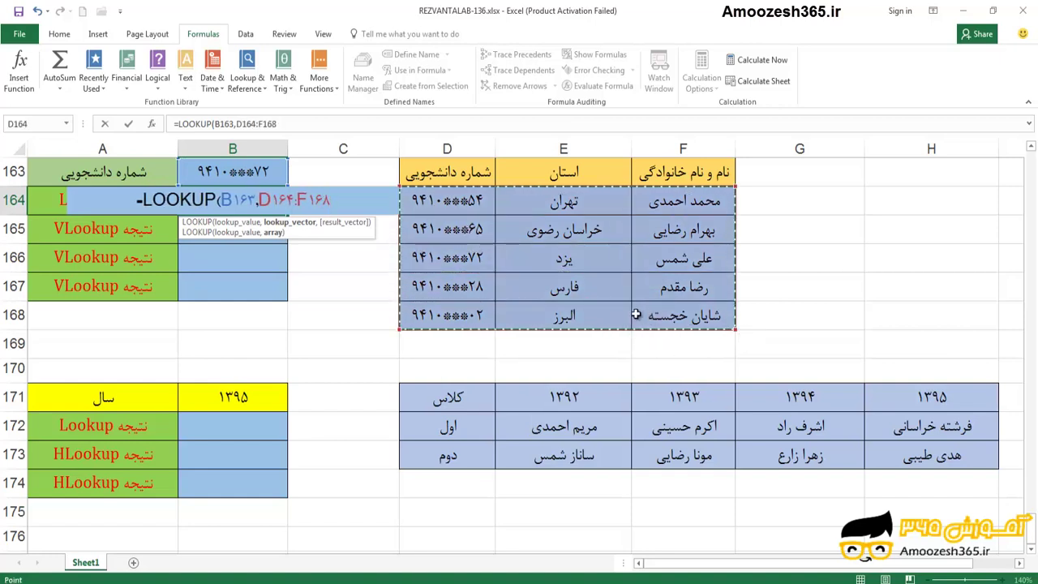
key("Return")
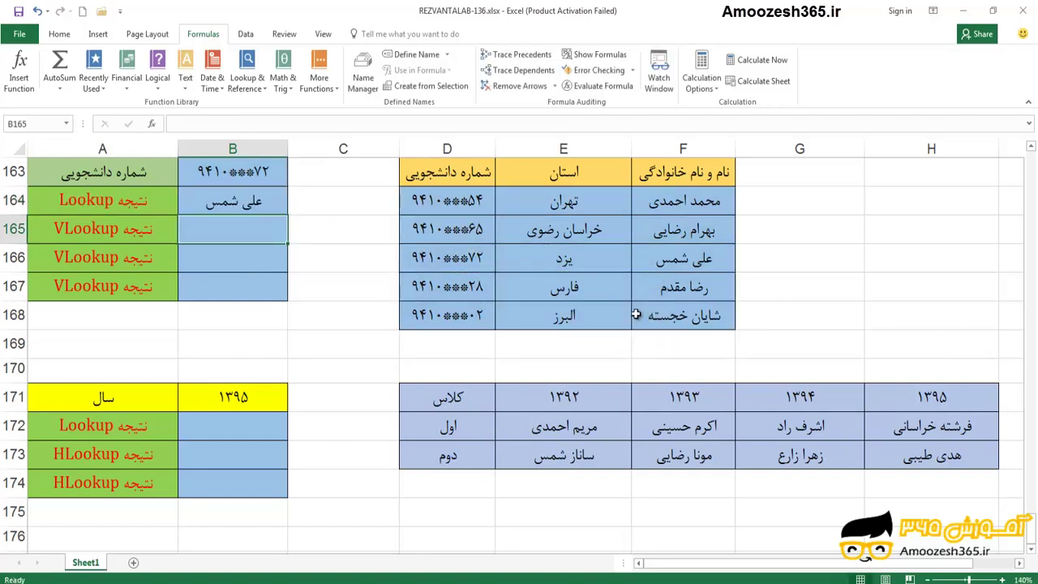
left_click(243, 204)
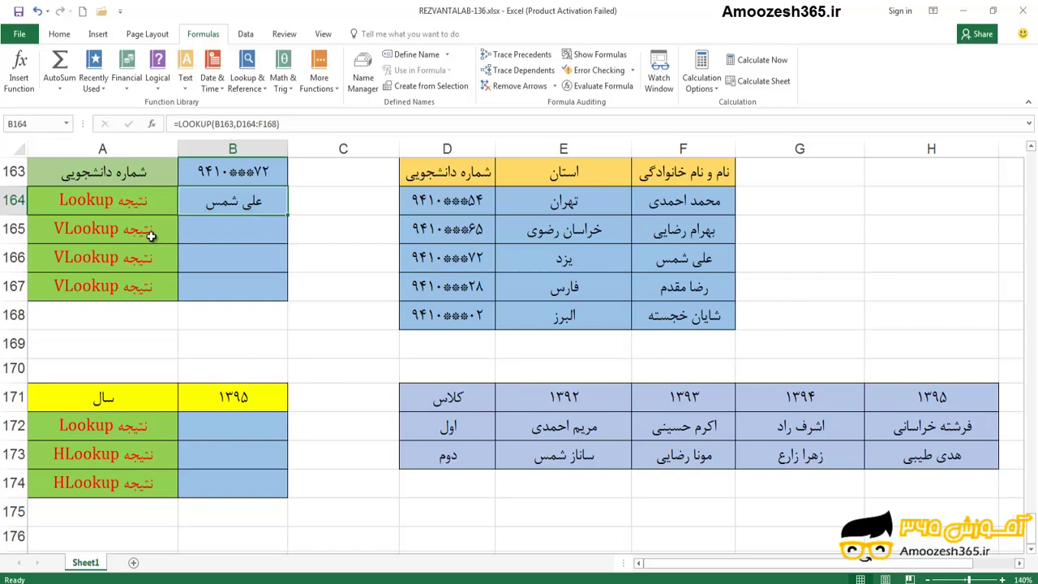
Enter =VLOOKUP(B163,D164:F168,1,FALSE) in B165 to return the student number from the table's first column with an exact match
left_click(208, 228)
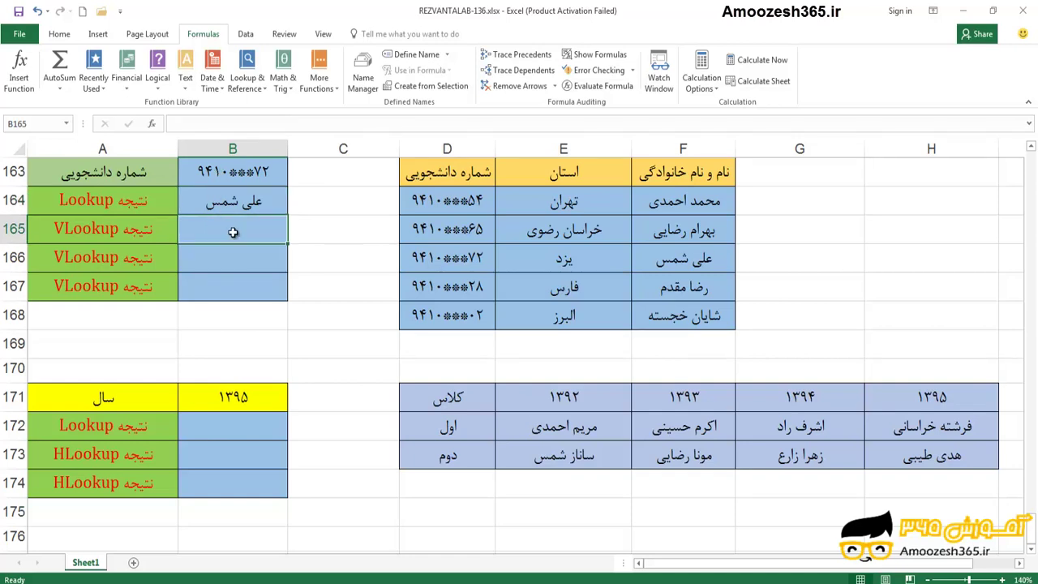
type("=")
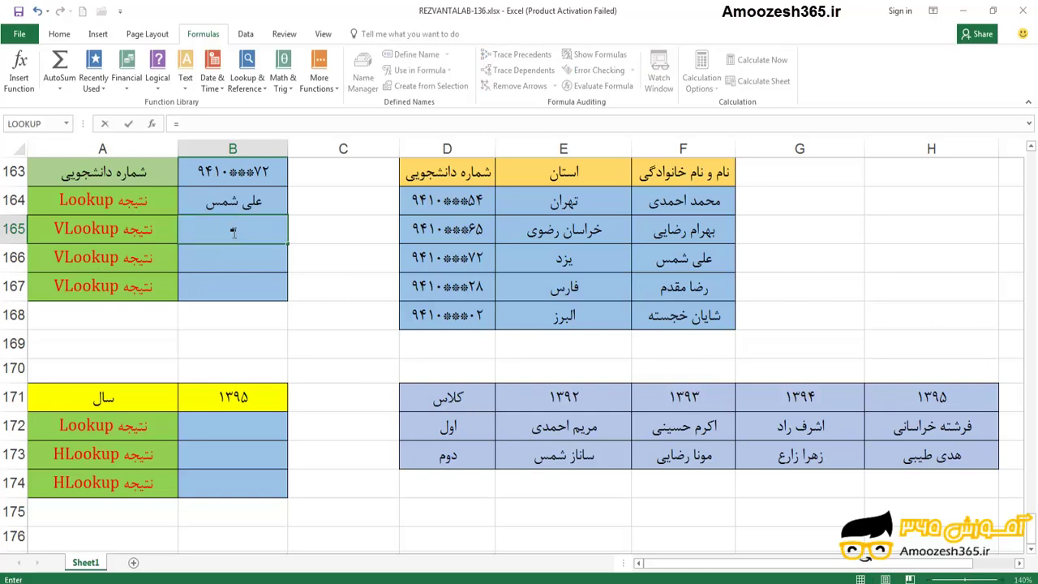
type("vl")
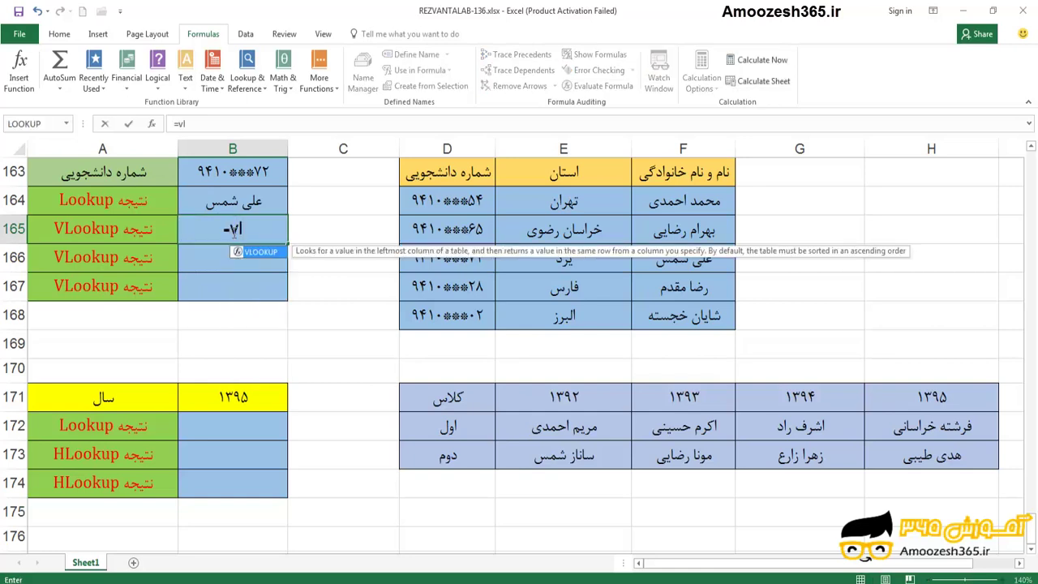
double_click(240, 252)
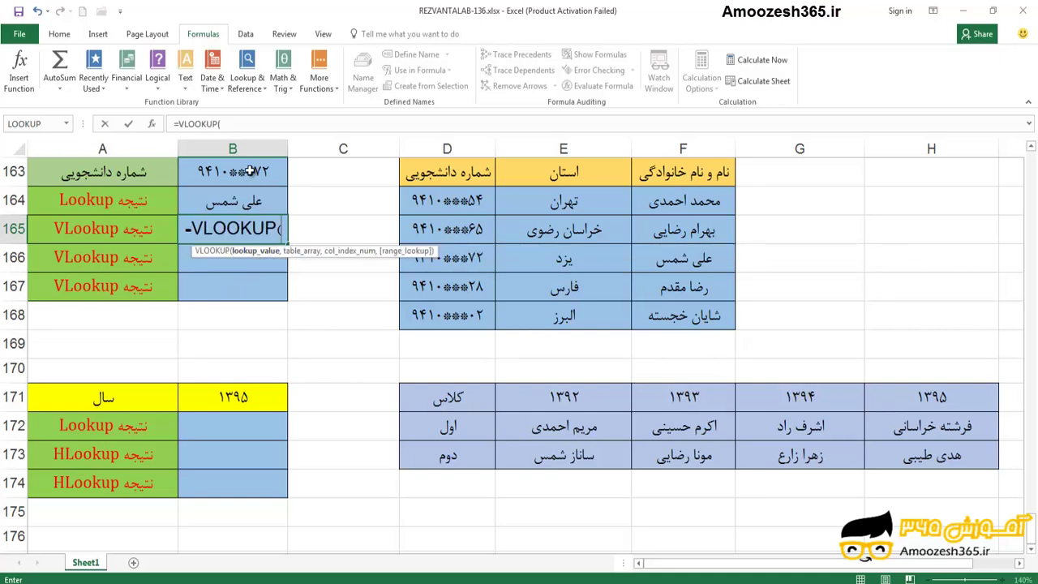
left_click(250, 172)
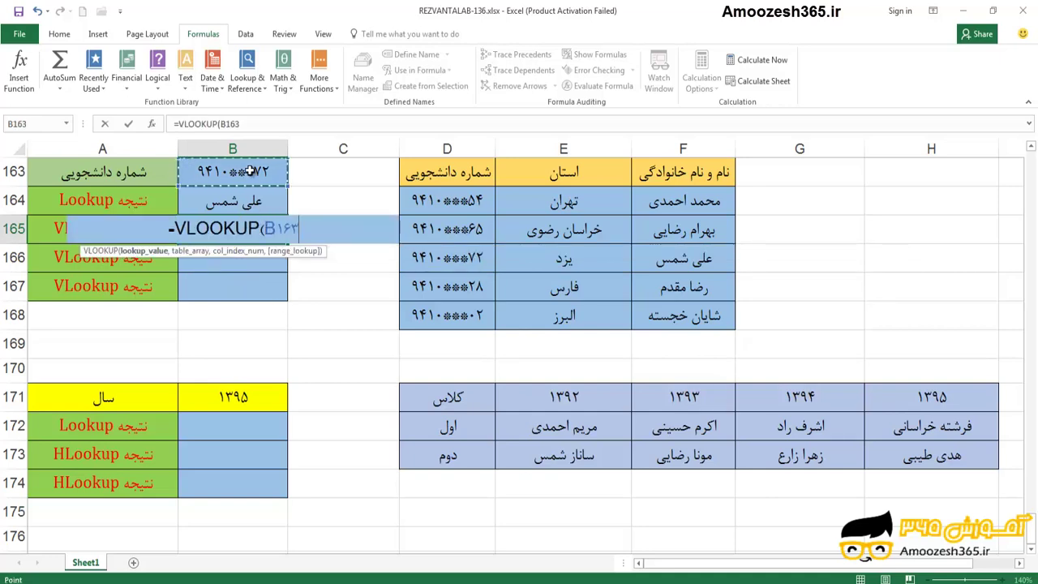
type(",")
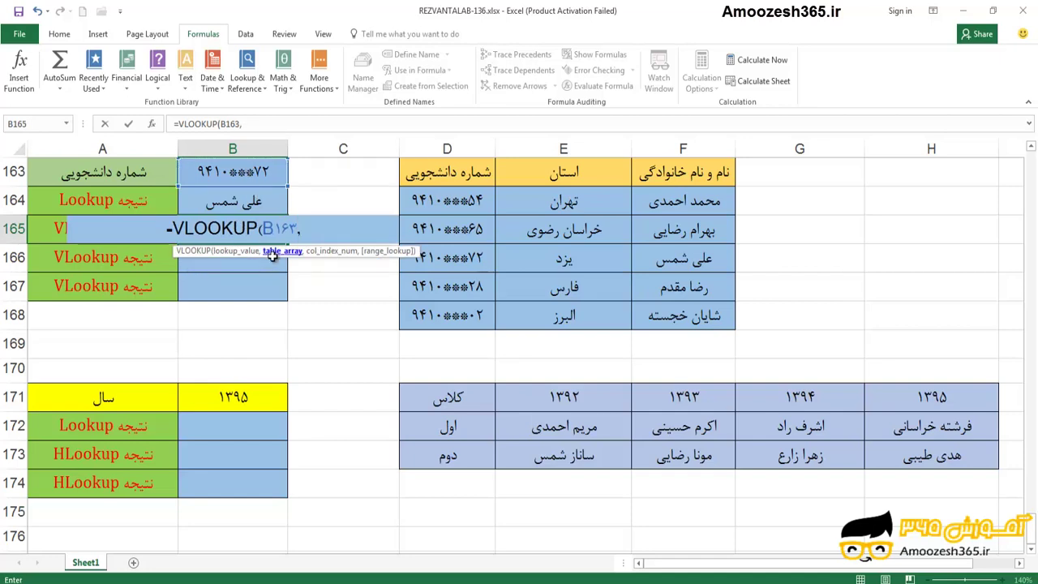
left_click_drag(443, 204, 683, 312)
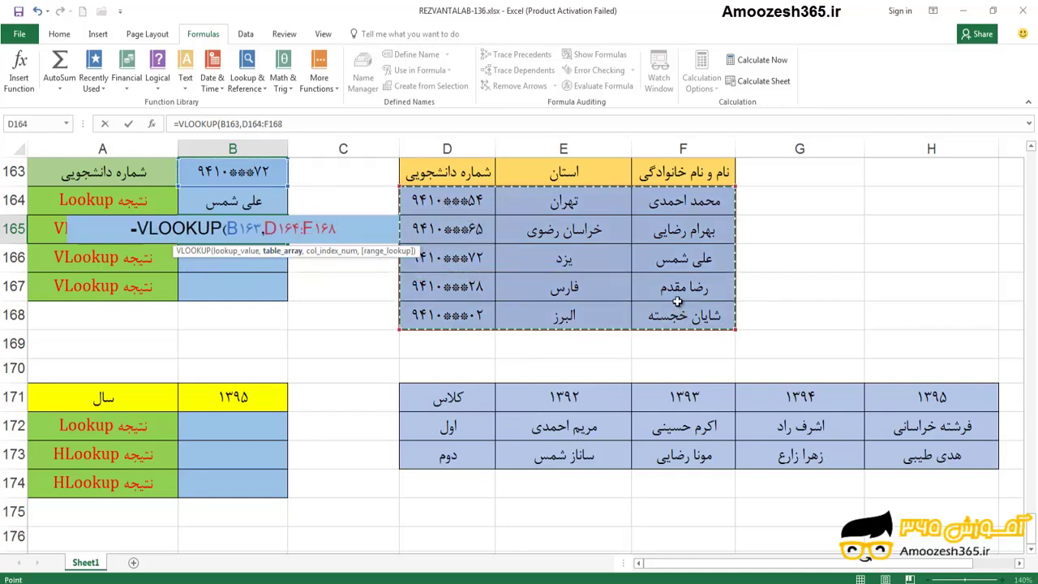
type(",")
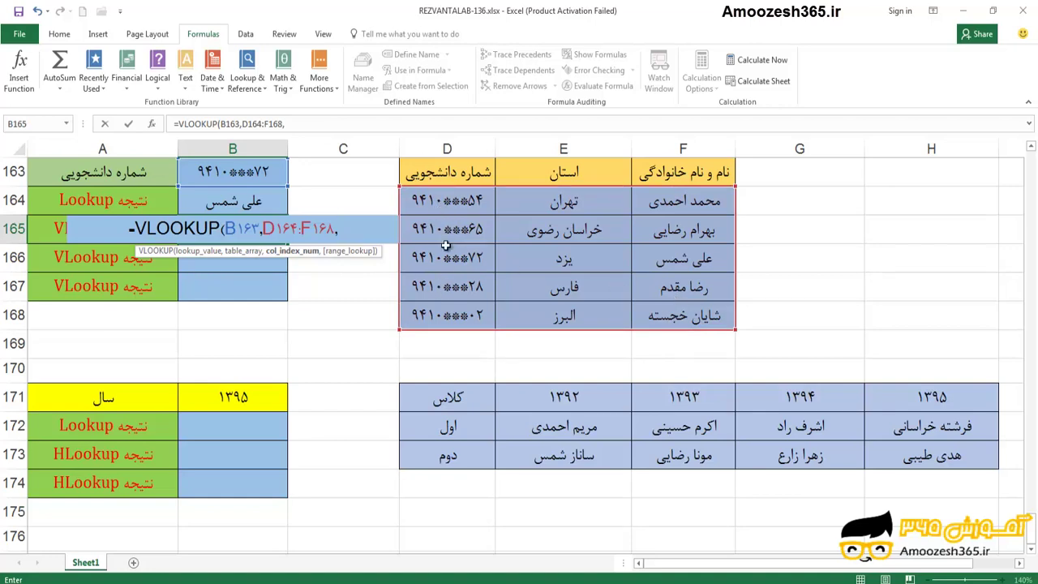
type("1")
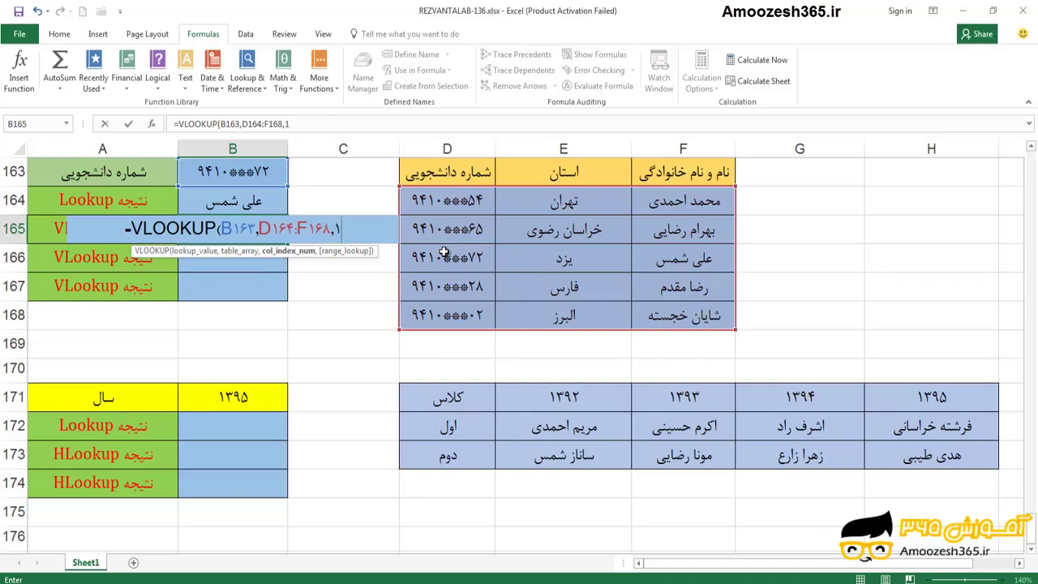
type(",")
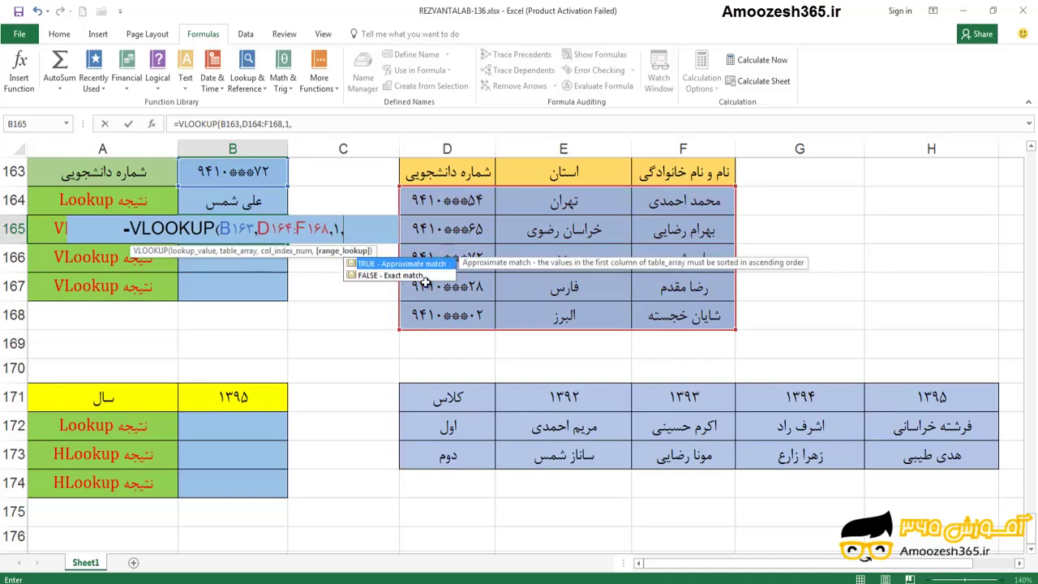
double_click(357, 276)
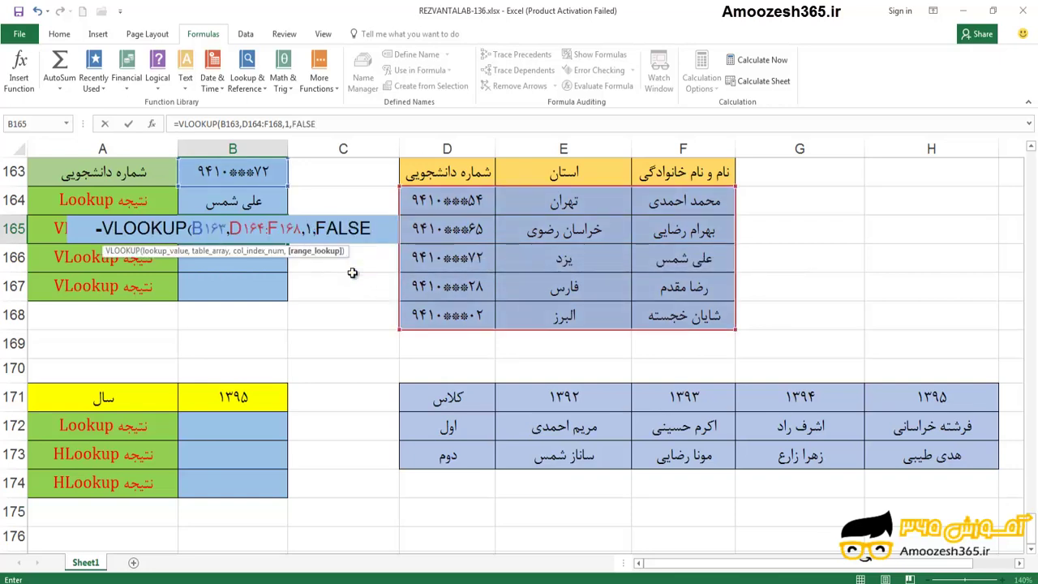
key("Return")
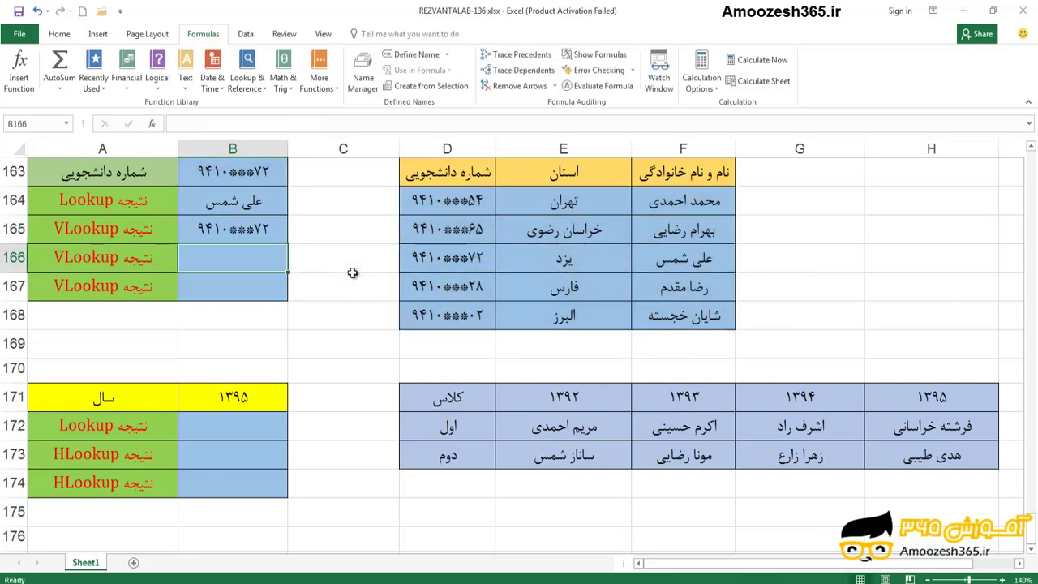
Try to copy the VLOOKUP formula from B165 into B166:B167, and clear the pasted cells
left_click(266, 230)
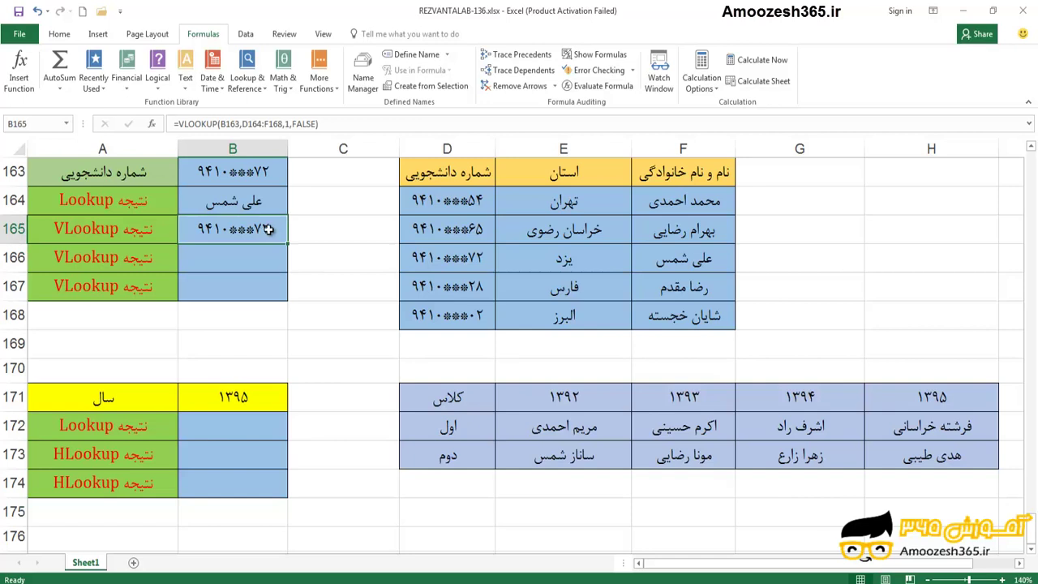
right_click(268, 229)
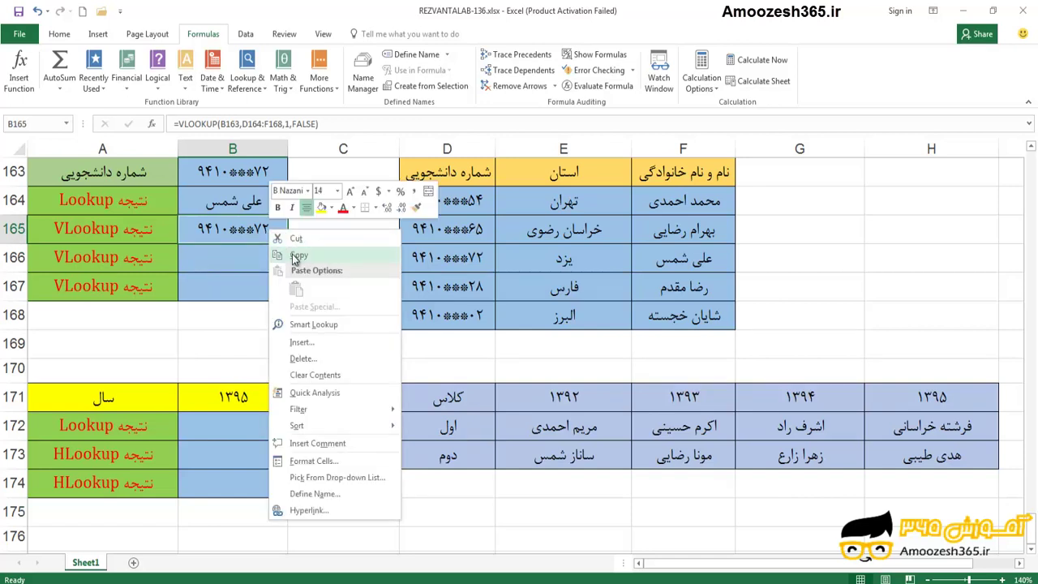
left_click(294, 258)
left_click_drag(256, 257, 266, 281)
right_click(266, 281)
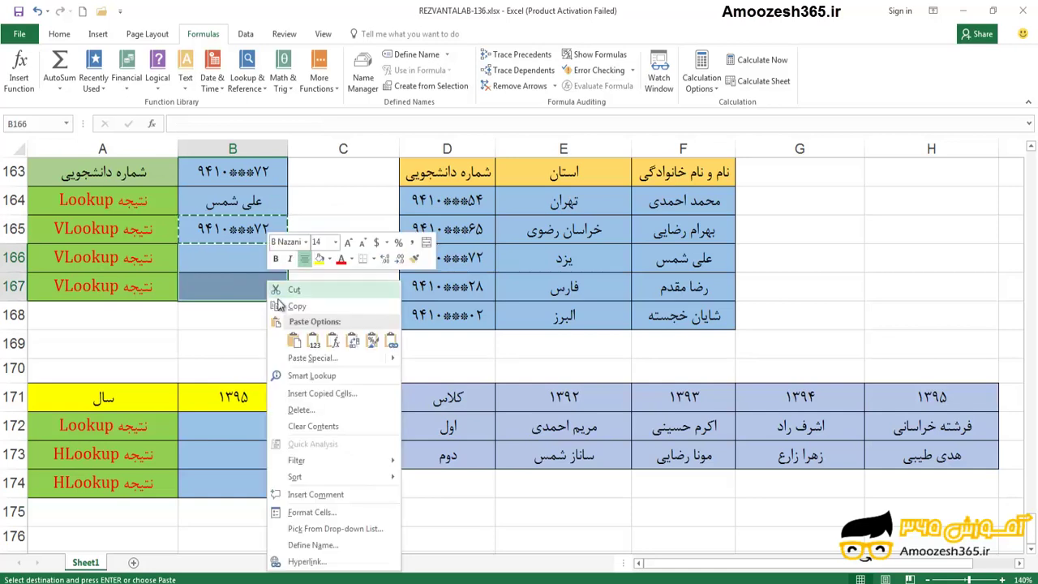
left_click(293, 339)
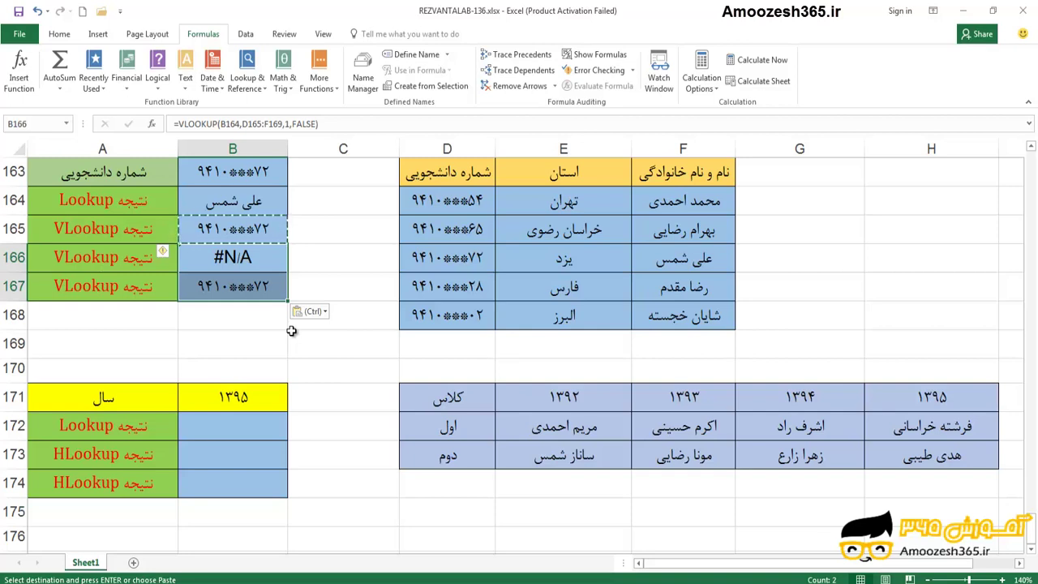
key("Delete")
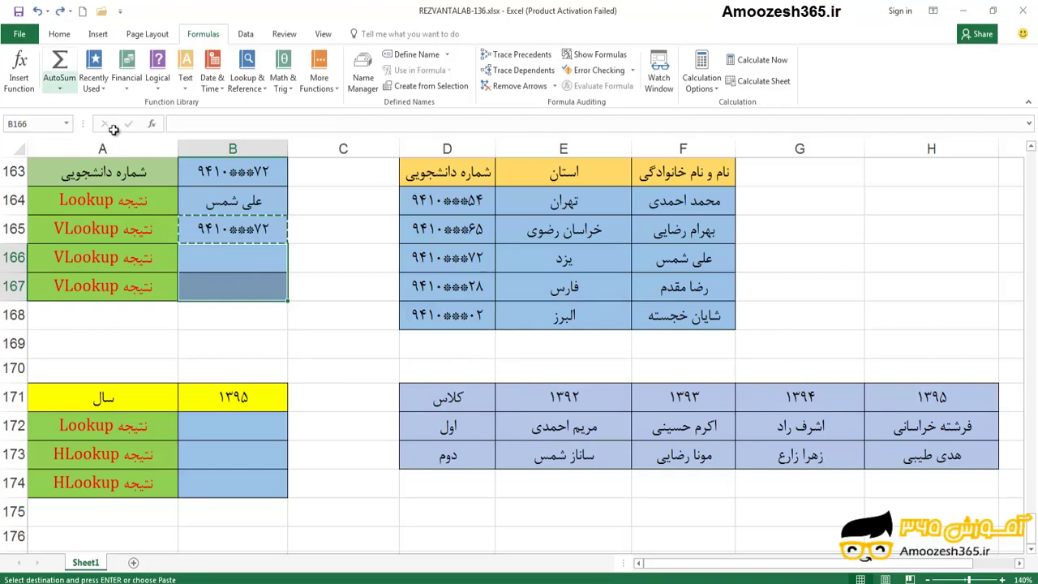
key("Escape")
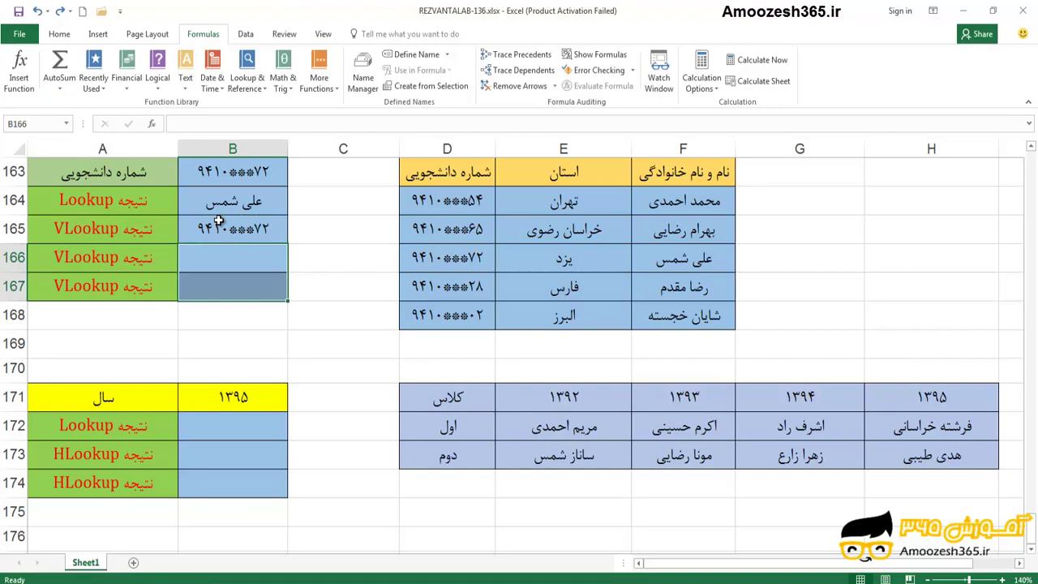
Make the lookup value and table references in B165's VLOOKUP formula absolute, as $B$163 and $D$164:$F$168
double_click(268, 232)
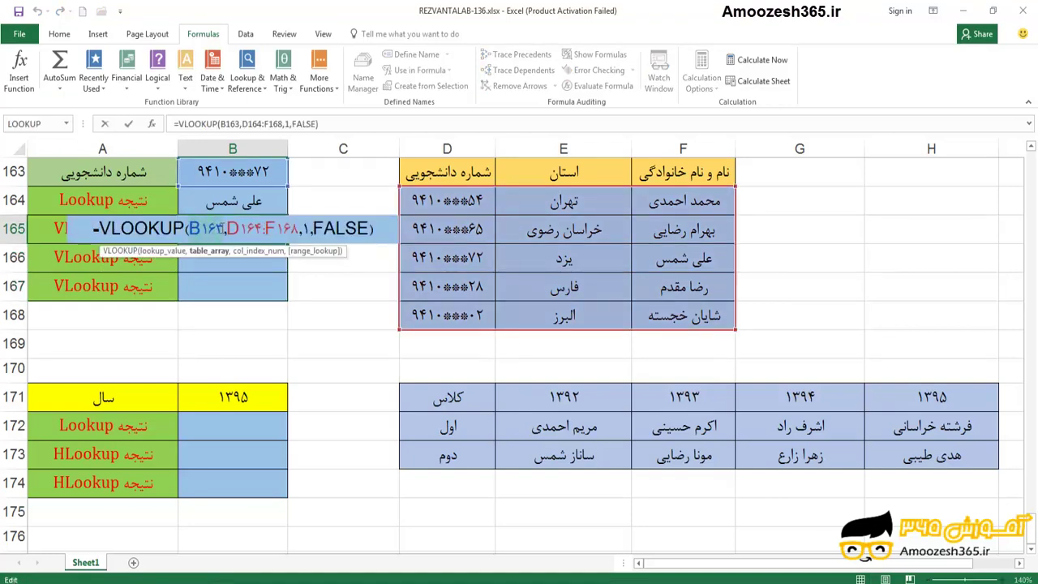
double_click(220, 228)
key("F4")
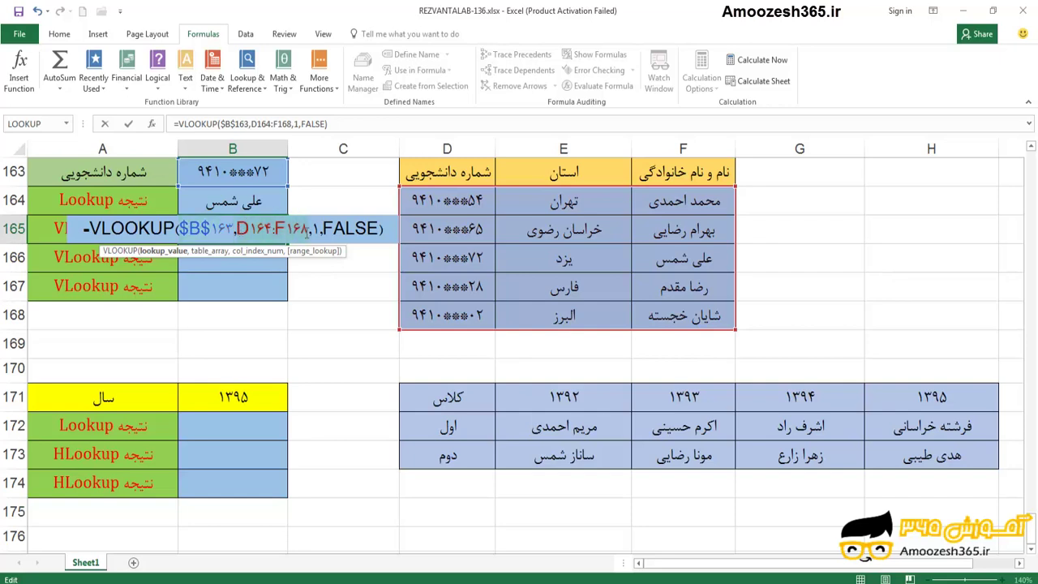
left_click(302, 229)
key("F4")
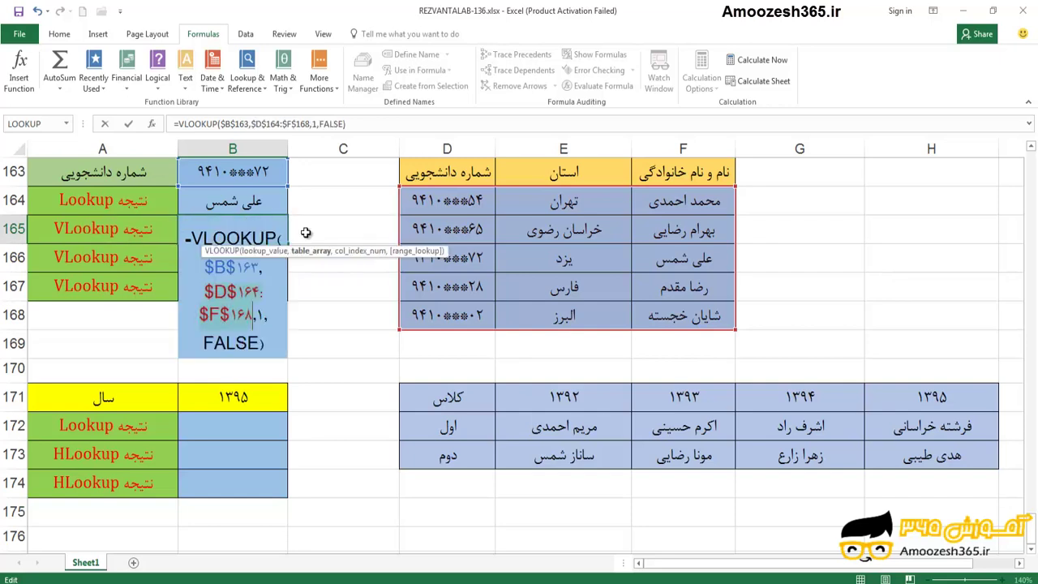
key("Return")
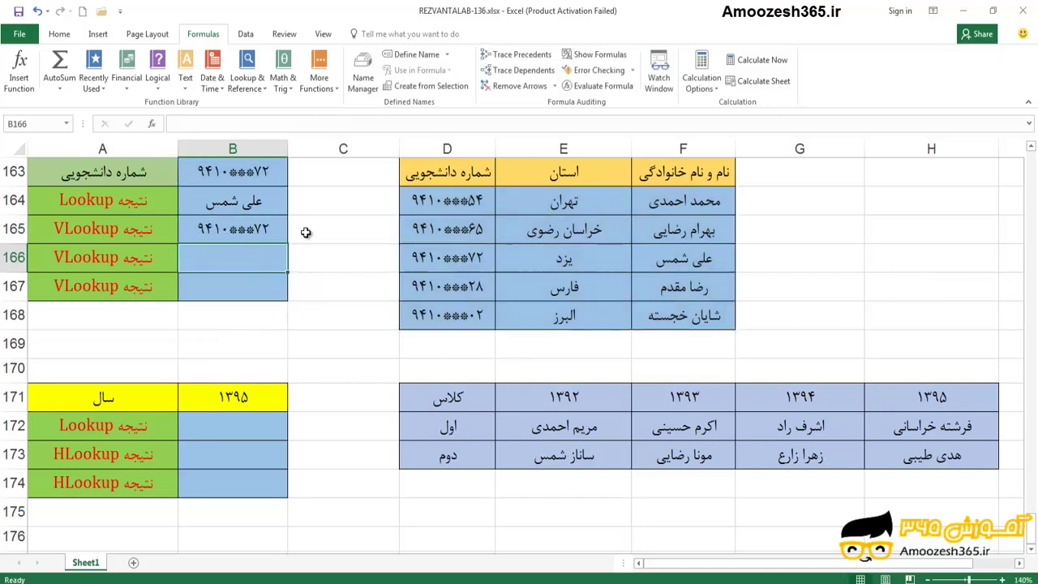
Copy the VLOOKUP formula with absolute references from B165 into B166:B167
left_click(257, 228)
right_click(258, 229)
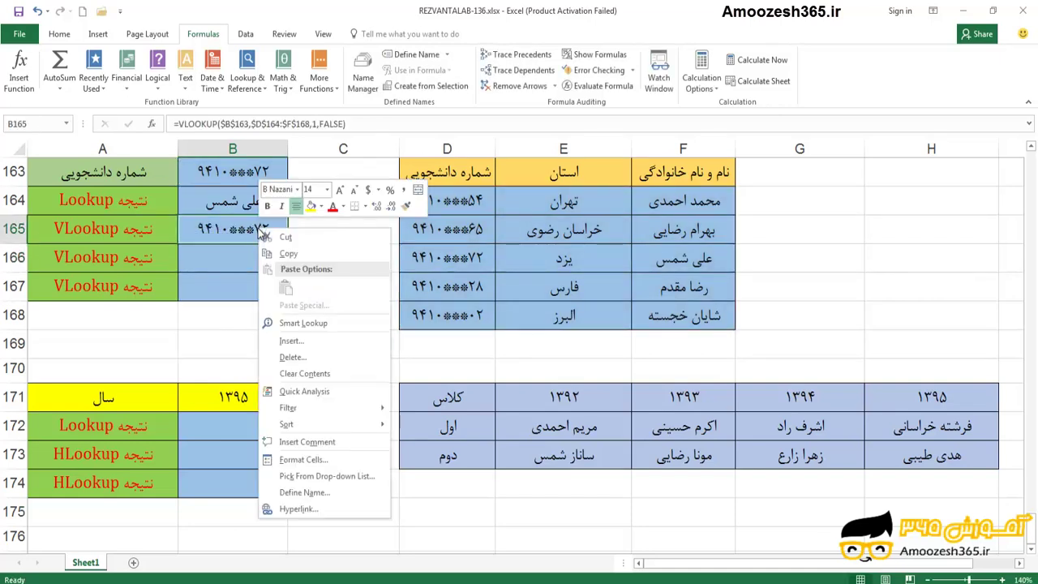
left_click(280, 253)
left_click_drag(265, 260, 268, 283)
right_click(269, 283)
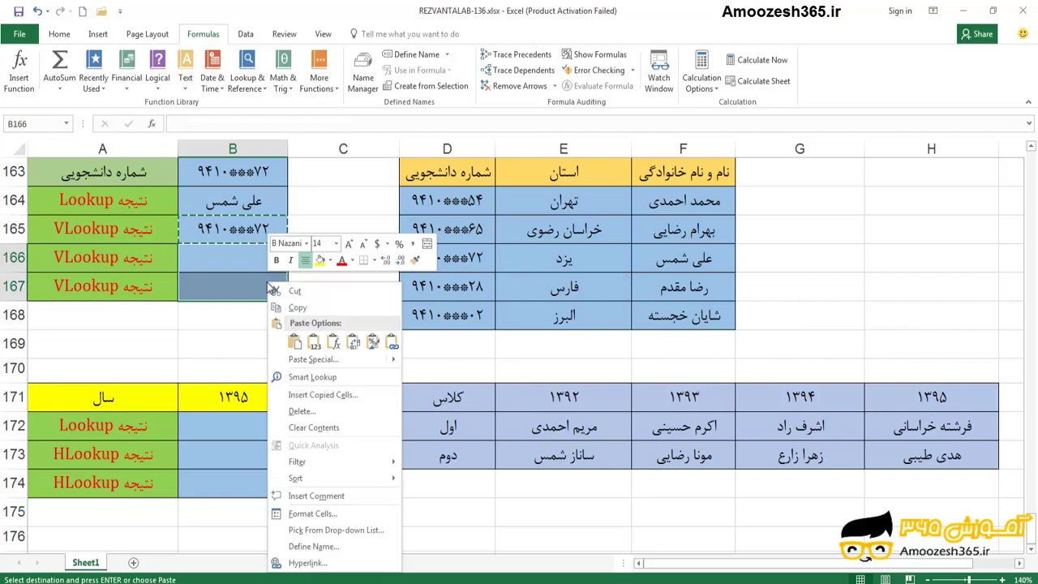
left_click(294, 342)
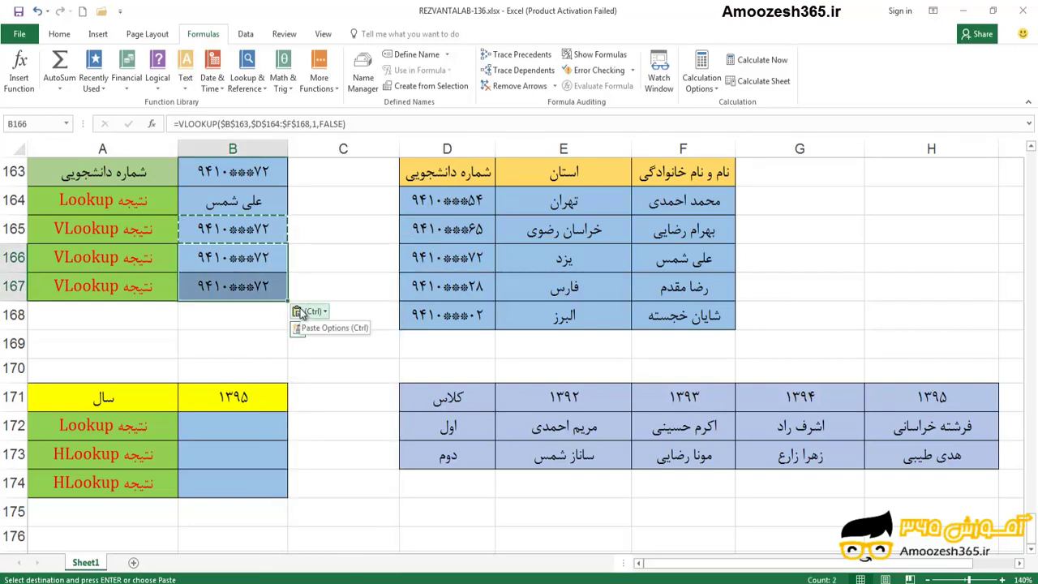
key("Escape")
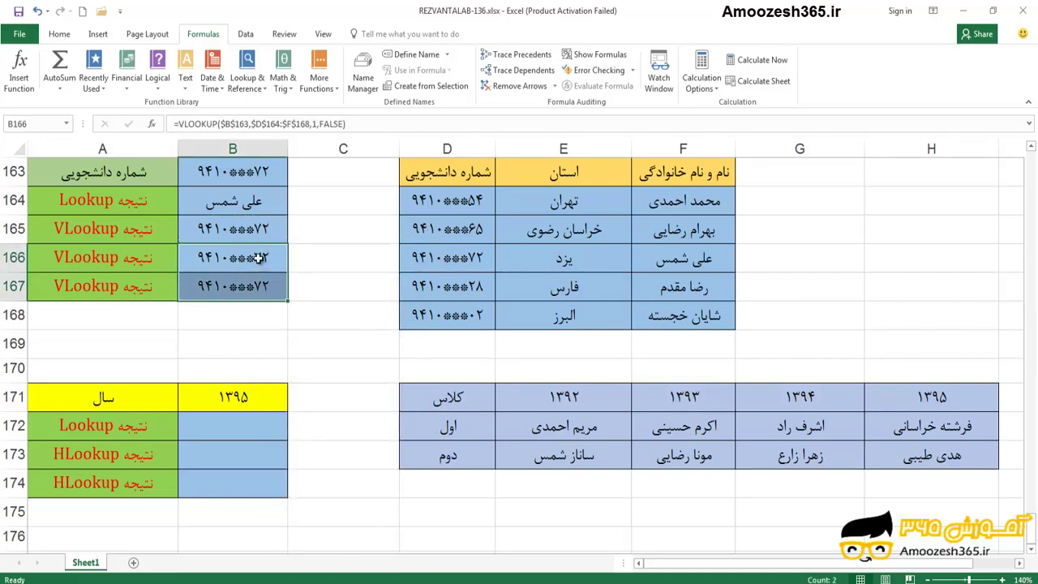
Set the column index in B166's VLOOKUP formula to 2 to return the student's province
left_click(246, 171)
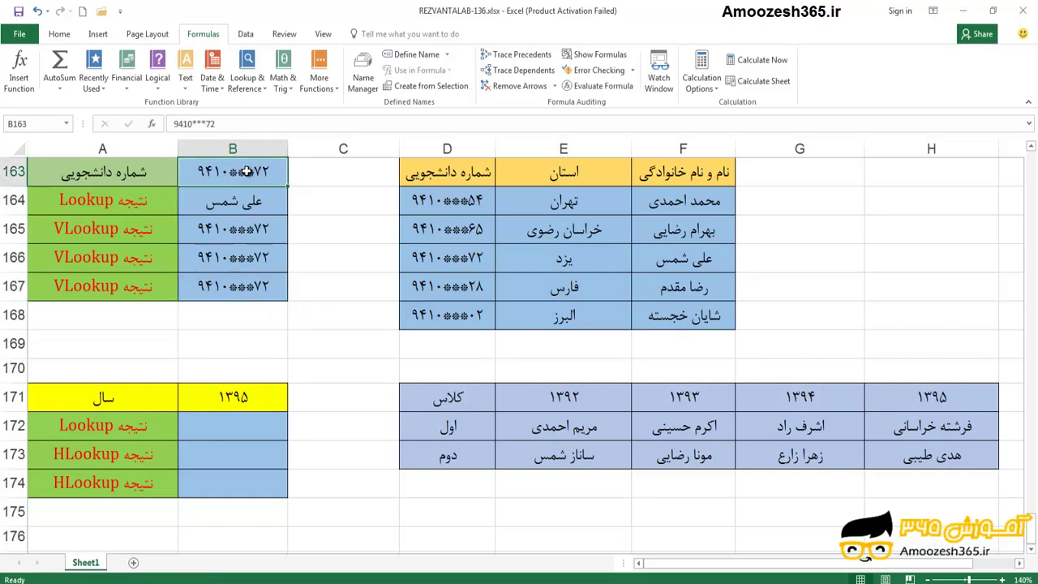
double_click(264, 258)
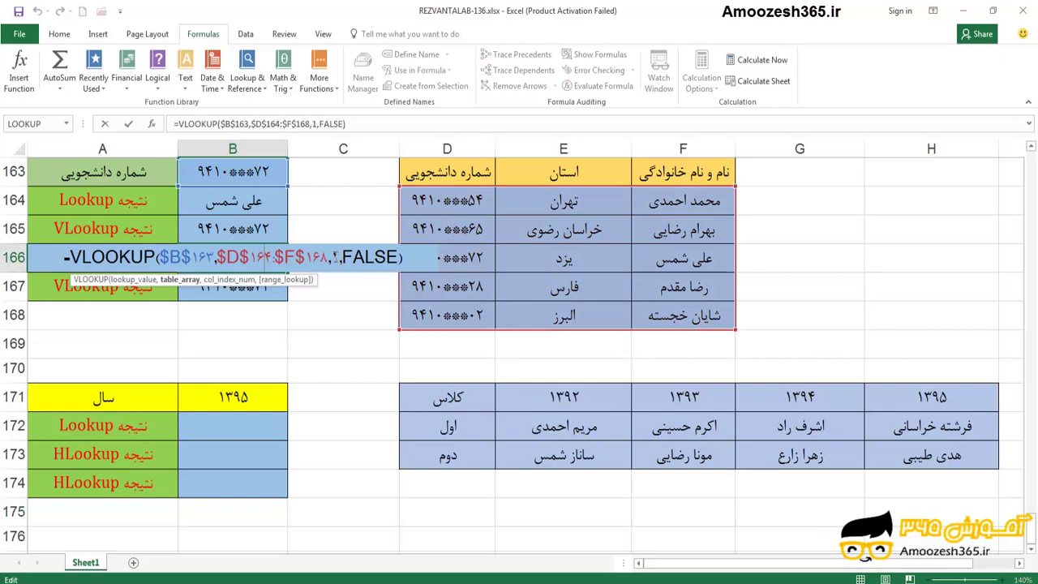
left_click(341, 258)
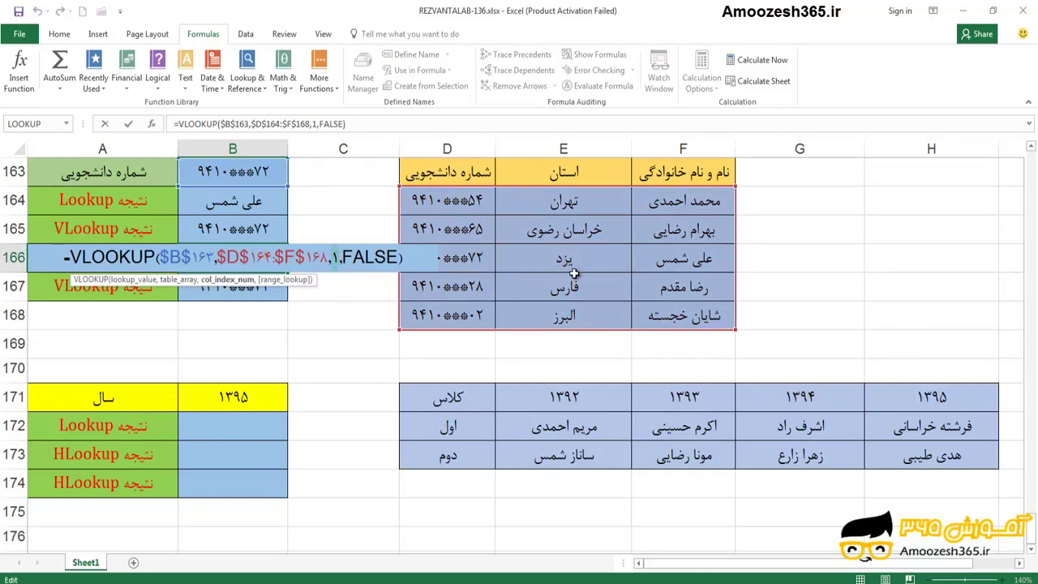
key("BackSpace")
type("2")
key("Return")
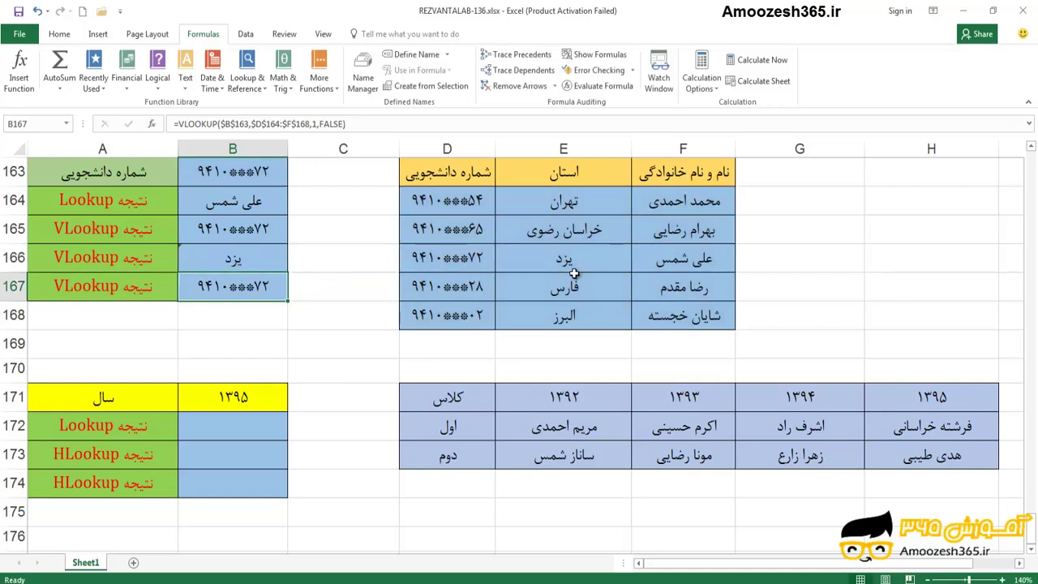
Set the column index in B167's VLOOKUP formula to 3 to return the student's full name
double_click(240, 289)
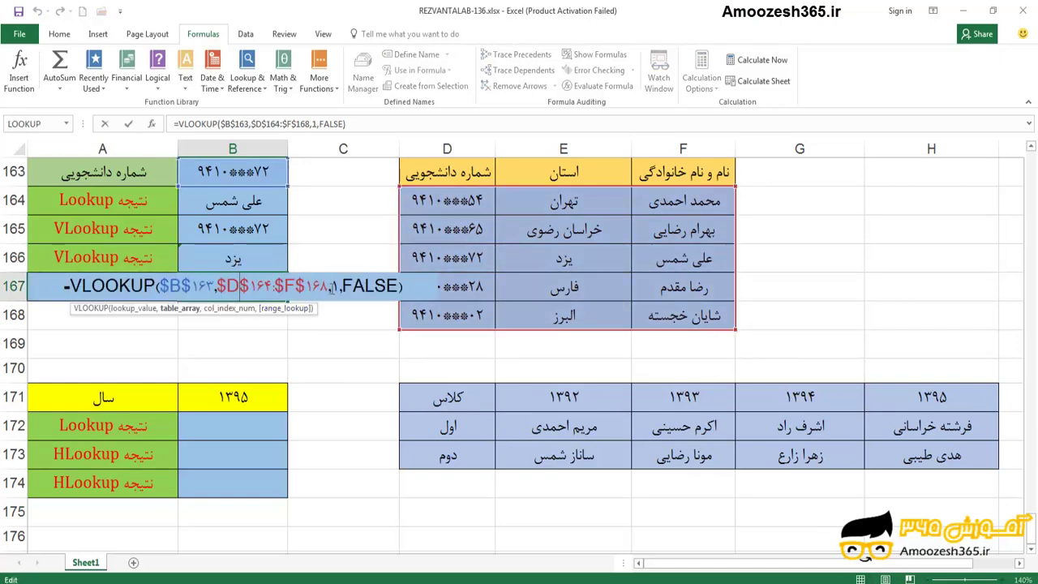
double_click(335, 285)
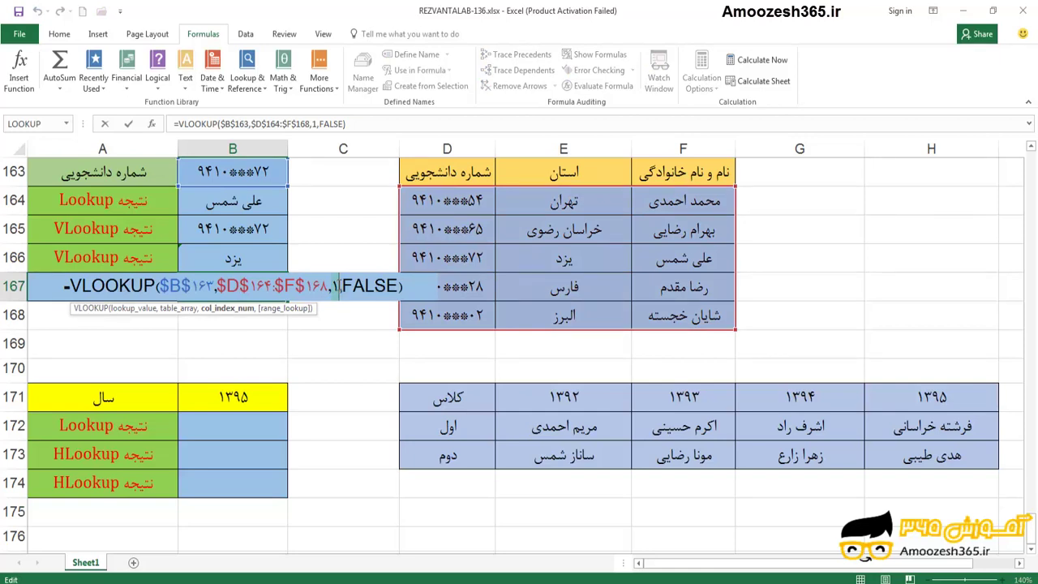
type("3")
key("Return")
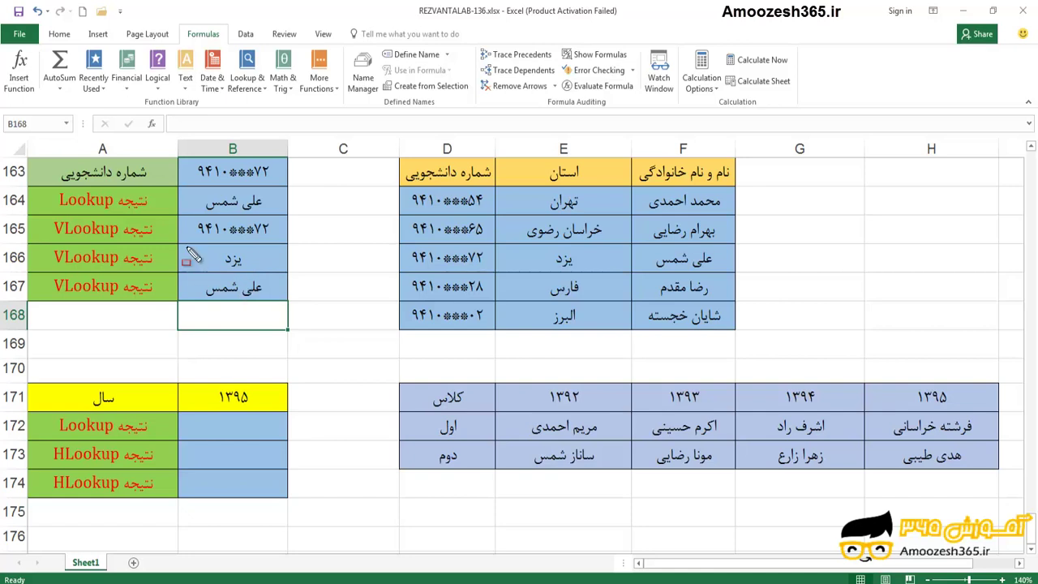
mouse_move(35, 159)
left_mouse_down()
mouse_move(166, 203)
mouse_move(280, 214)
left_mouse_up()
left_click_drag(414, 144, 464, 347)
left_click_drag(552, 136, 591, 334)
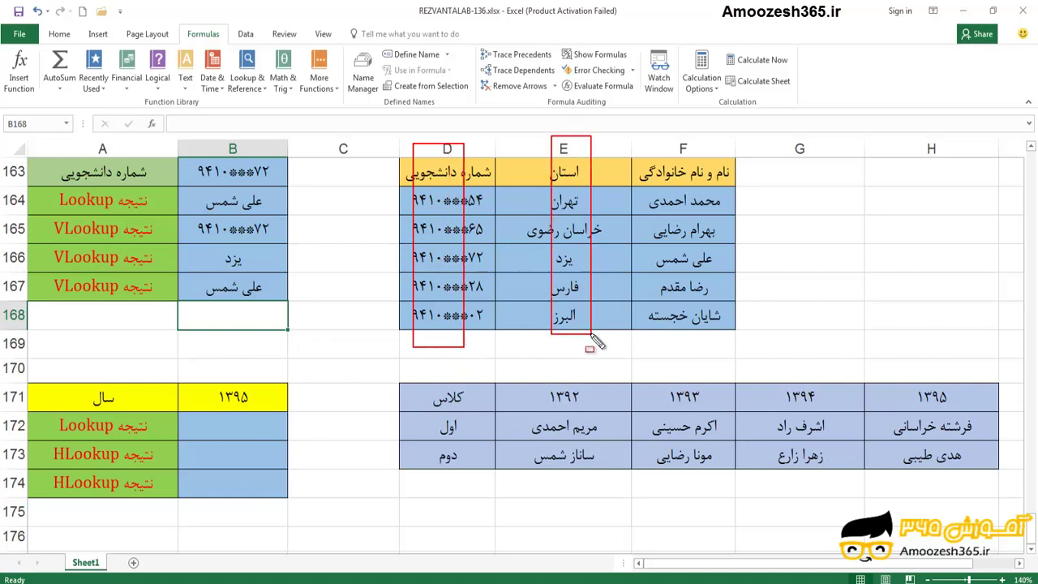
left_click_drag(674, 135, 713, 336)
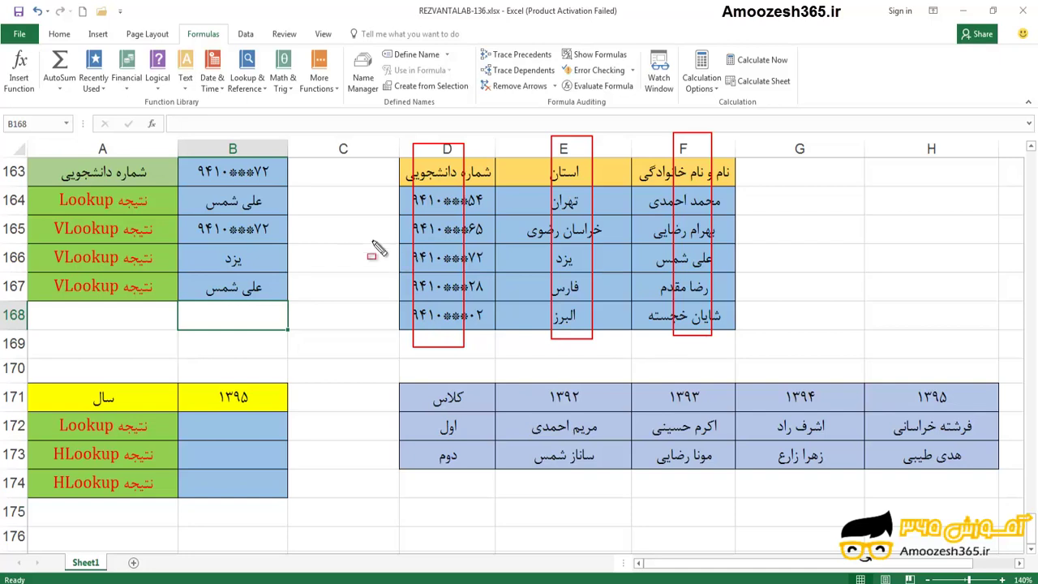
mouse_move(401, 243)
left_mouse_down()
mouse_move(485, 288)
mouse_move(488, 273)
left_mouse_up()
left_click_drag(190, 147, 274, 183)
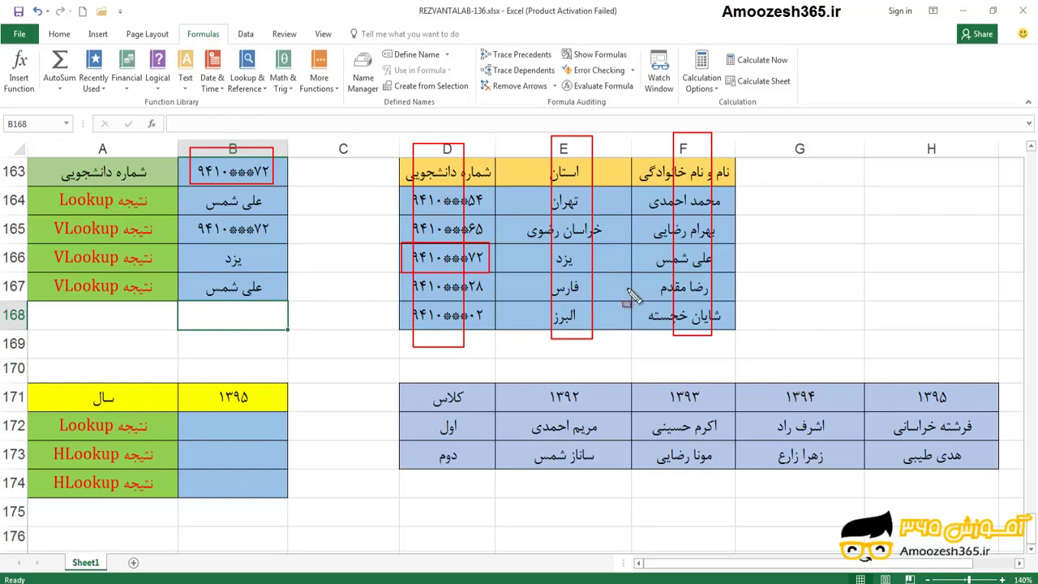
mouse_move(650, 245)
left_mouse_down()
mouse_move(679, 271)
mouse_move(730, 288)
mouse_move(720, 273)
left_mouse_up()
mouse_move(46, 180)
left_mouse_down()
mouse_move(195, 216)
mouse_move(290, 214)
mouse_move(280, 212)
left_mouse_up()
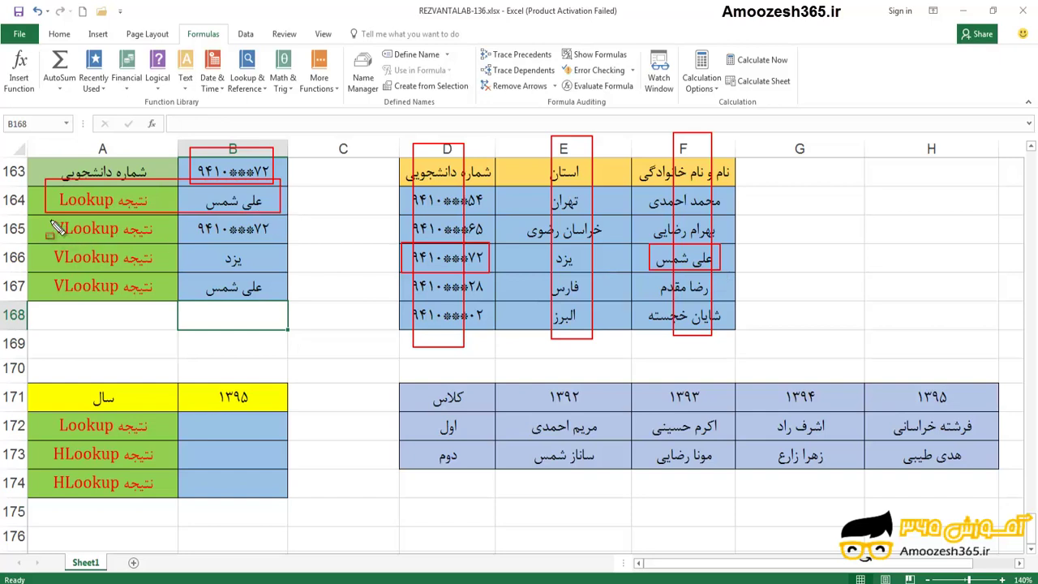
mouse_move(44, 215)
left_mouse_down()
mouse_move(144, 267)
mouse_move(278, 305)
left_mouse_up()
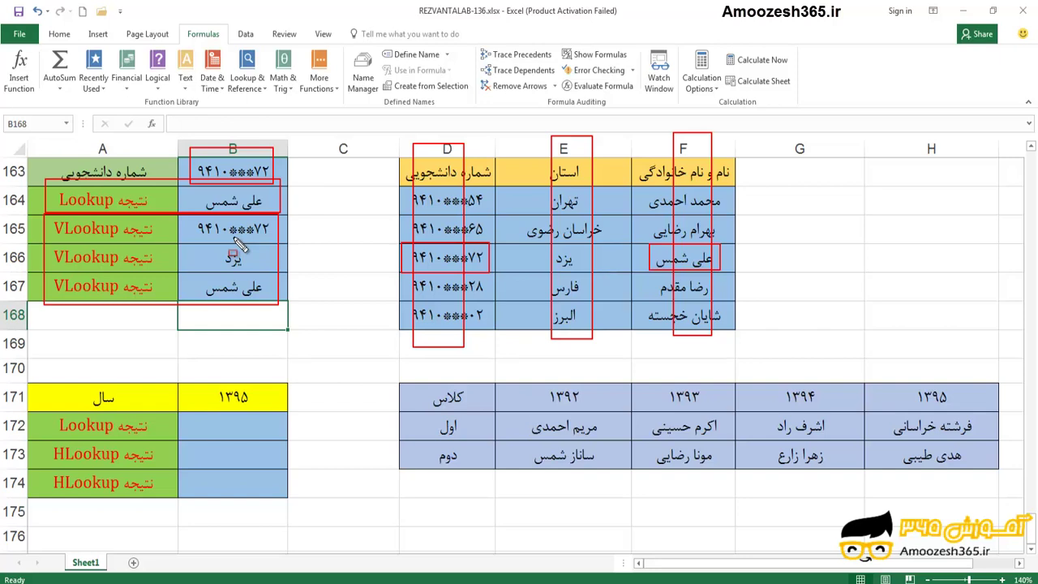
key("Escape")
key("Up")
Inspect the lookup year in B171 and the year headers of the class table in E171:H171
left_click(242, 426)
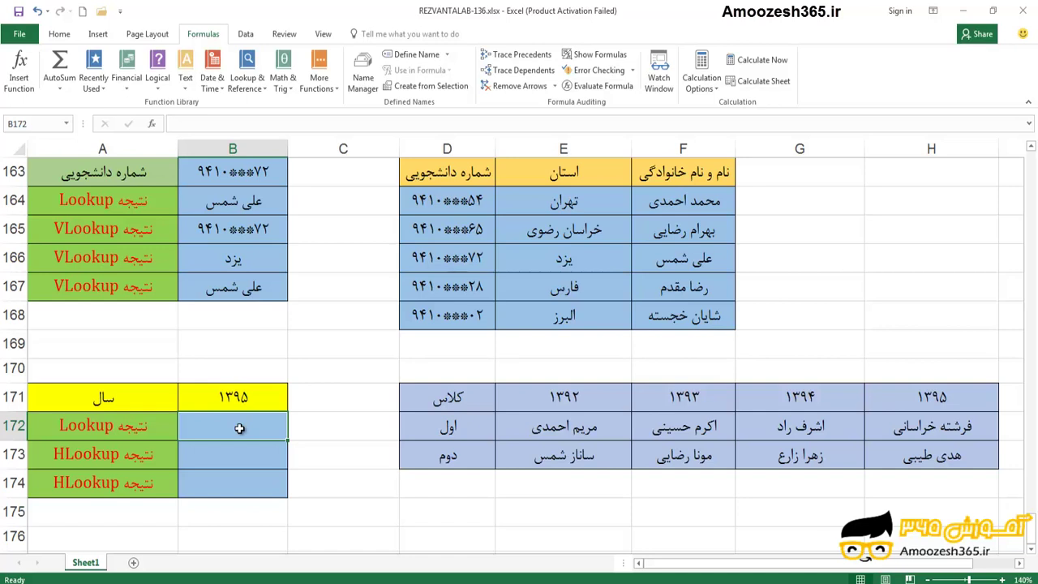
left_click(241, 397)
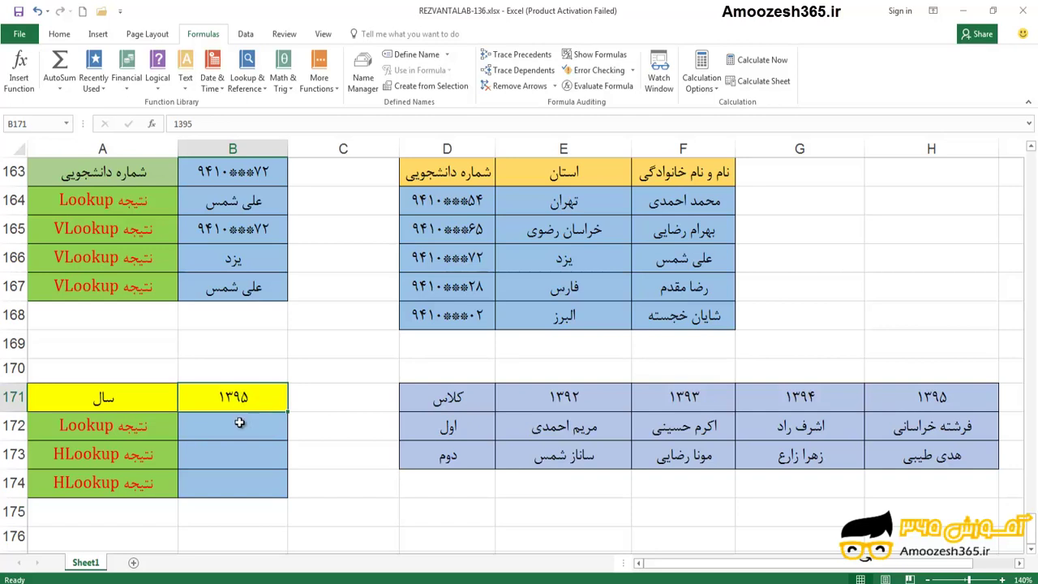
left_click(590, 402)
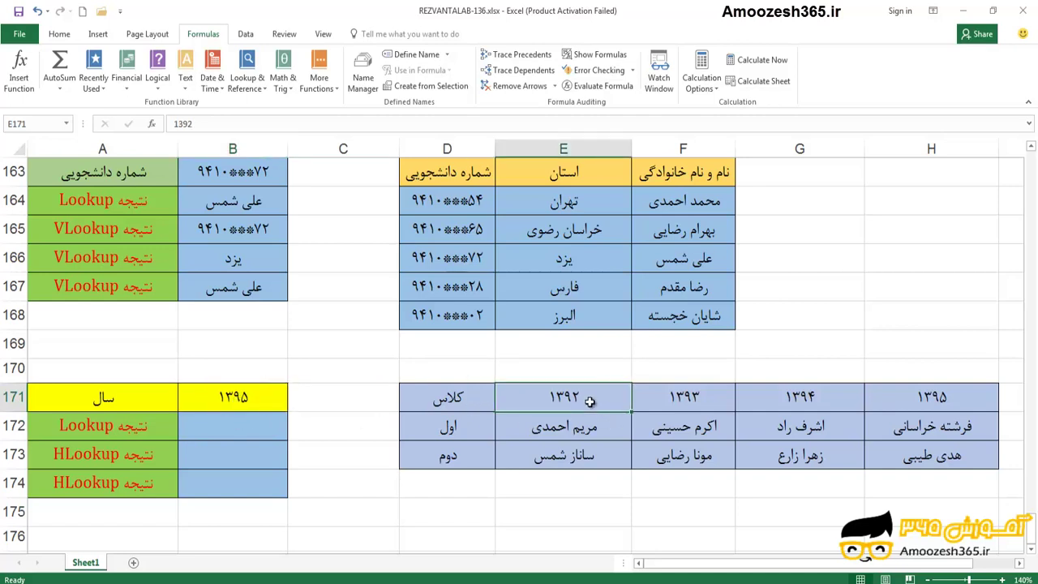
left_click(672, 403)
left_click(779, 399)
left_click(937, 398)
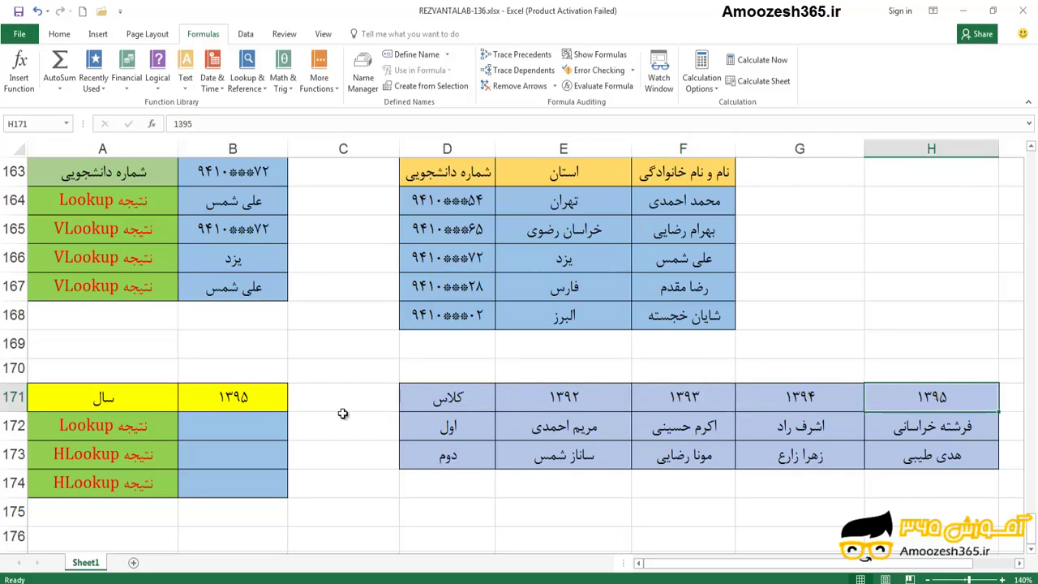
Enter a LOOKUP formula in B172 that looks up the year in B171 within the class table D171:H173
left_click(265, 432)
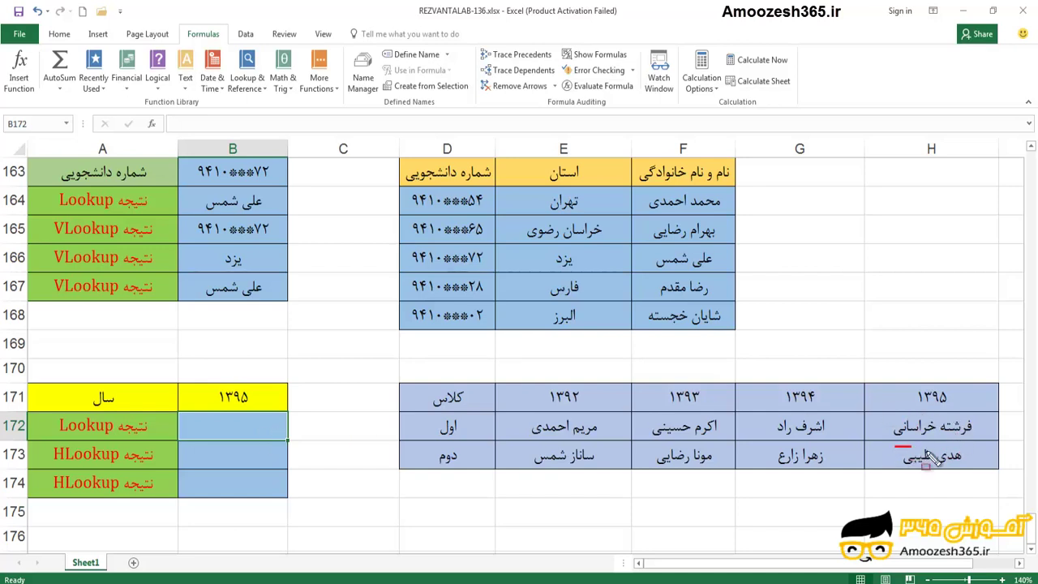
left_click_drag(931, 455, 965, 471)
type("=")
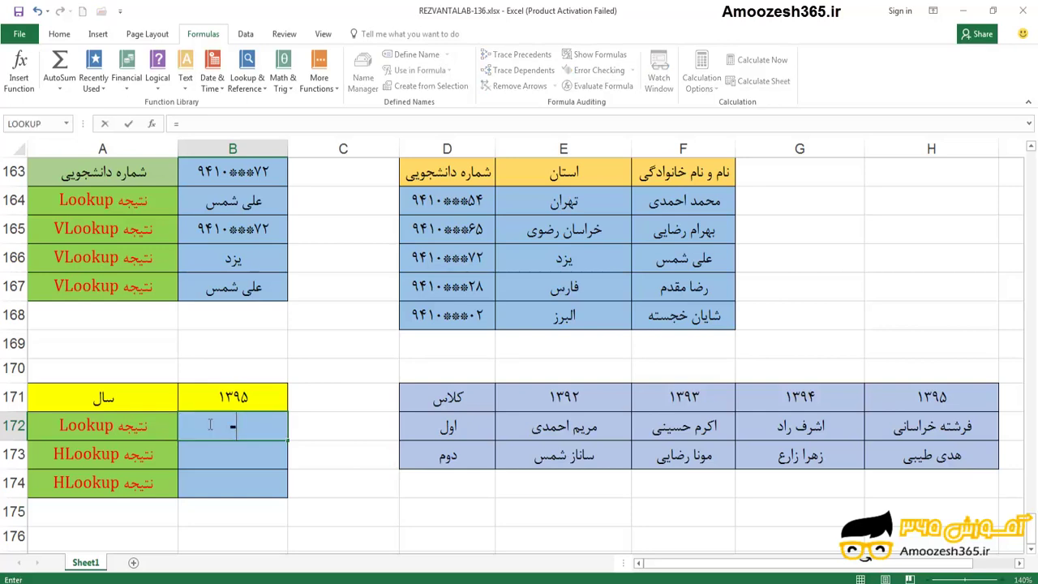
type("loo")
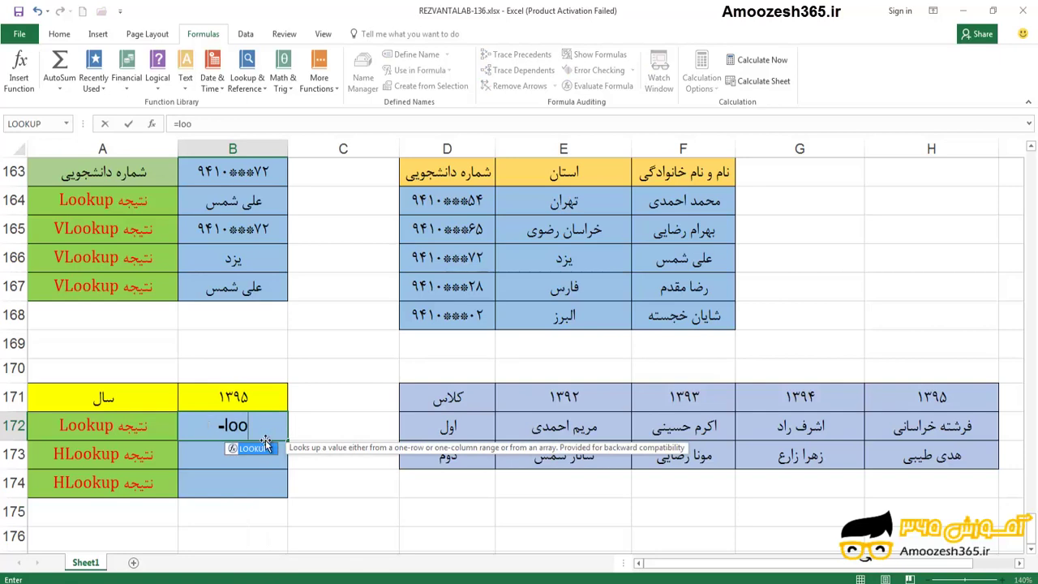
double_click(234, 448)
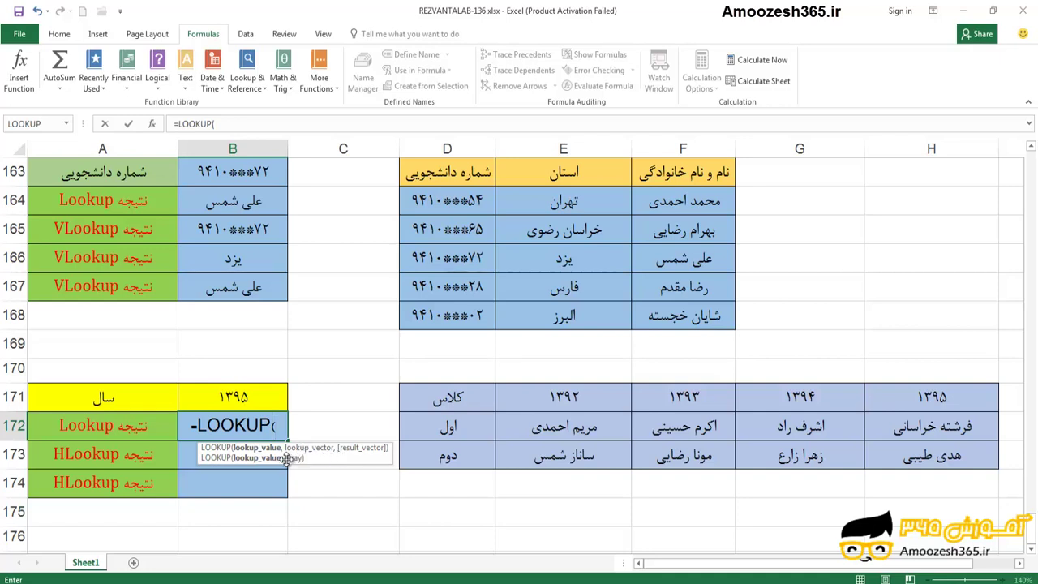
left_click(246, 397)
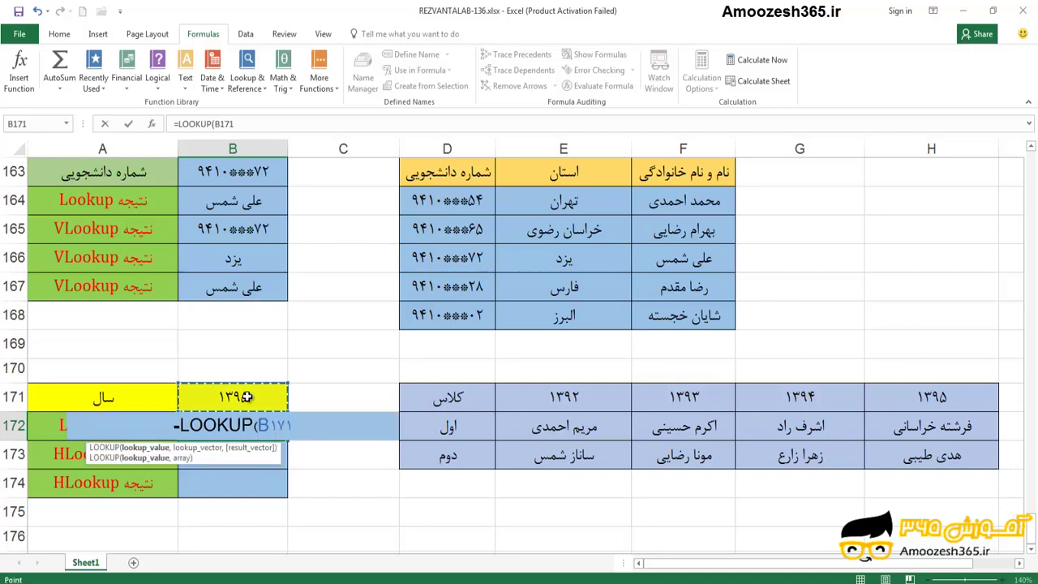
type(",")
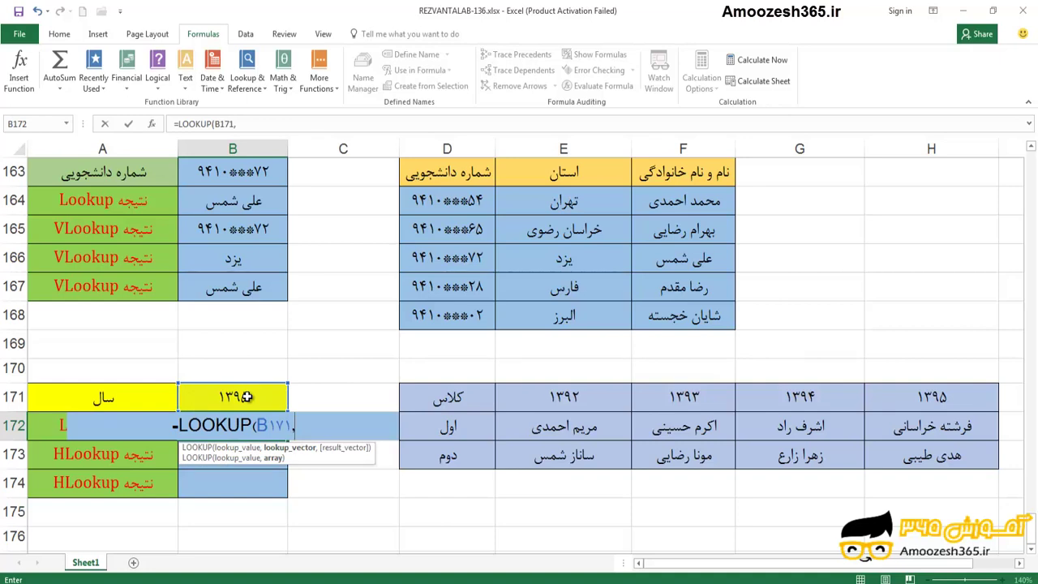
left_click_drag(427, 396, 901, 452)
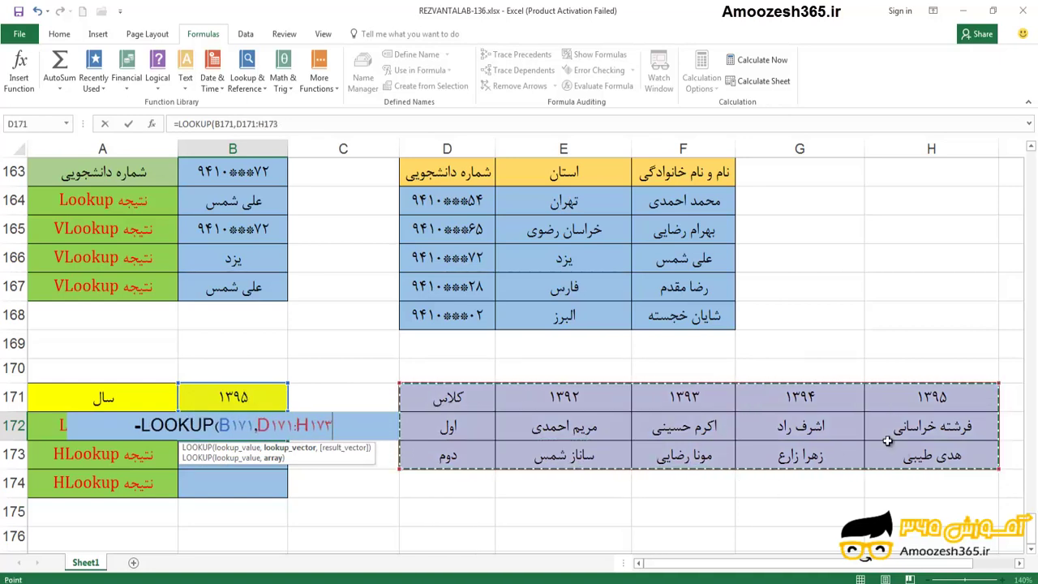
key("Return")
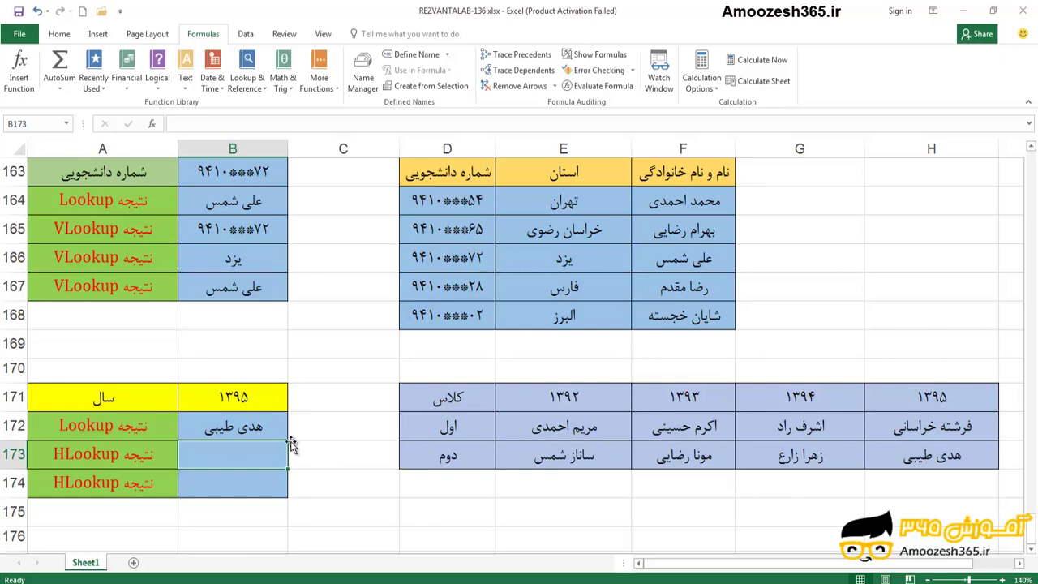
left_click(263, 425)
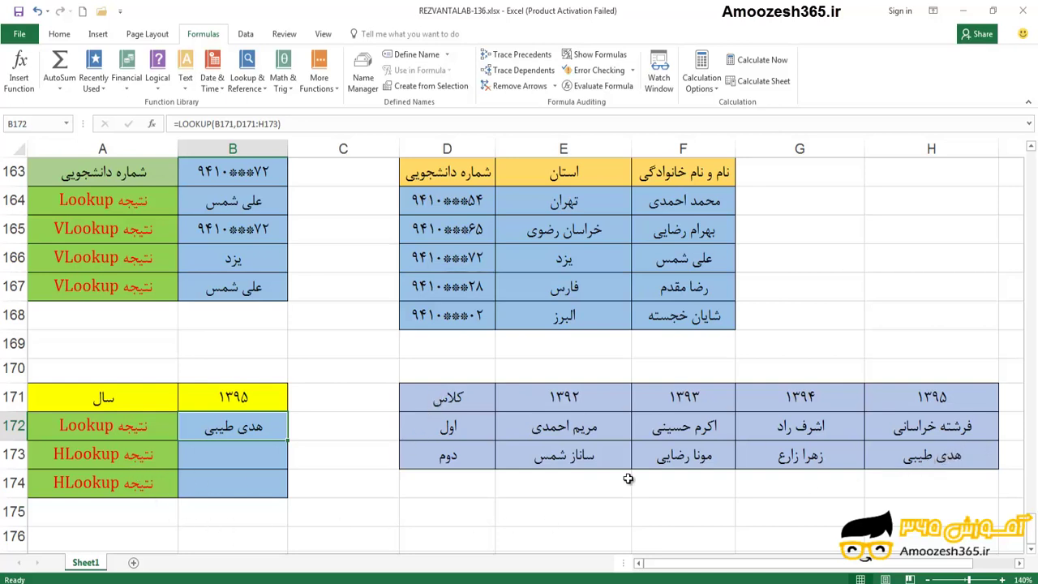
Enter an HLOOKUP formula in B173 using lookup value B171, table D171:H173, row index 2 and FALSE for an exact match
left_click(194, 456)
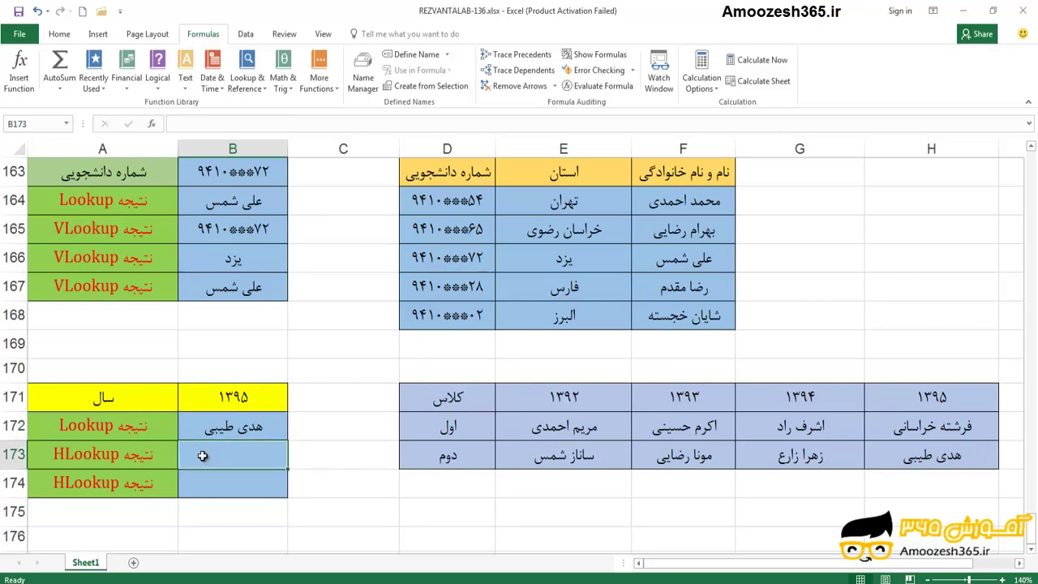
type("=hl")
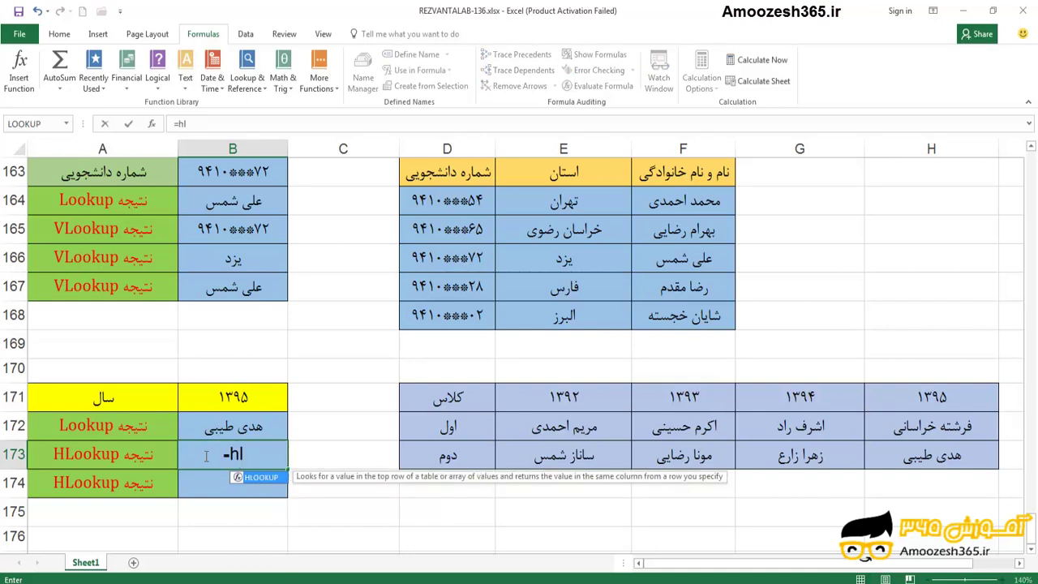
double_click(237, 478)
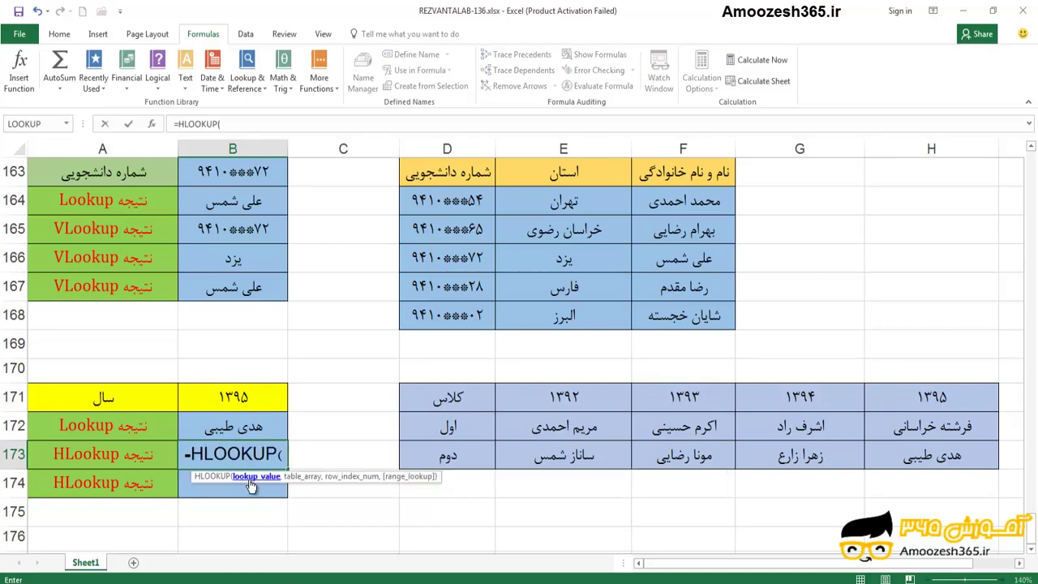
left_click(242, 398)
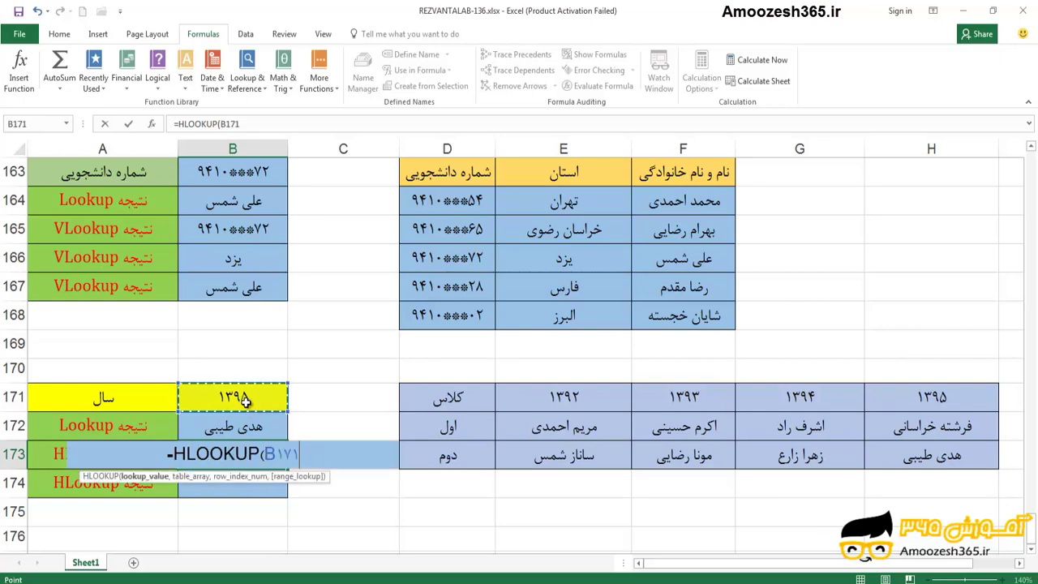
type(",")
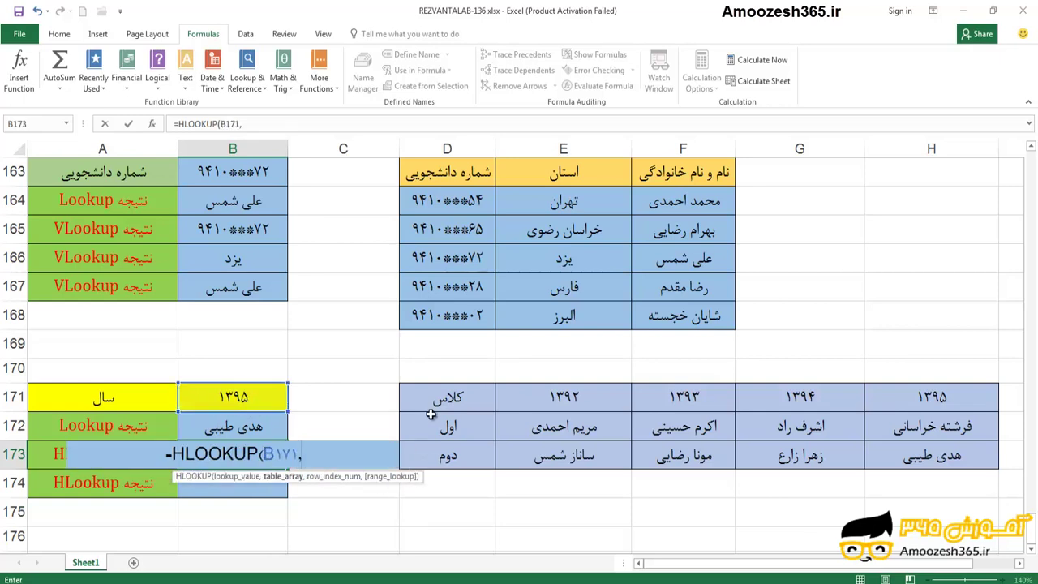
left_click_drag(437, 394, 912, 444)
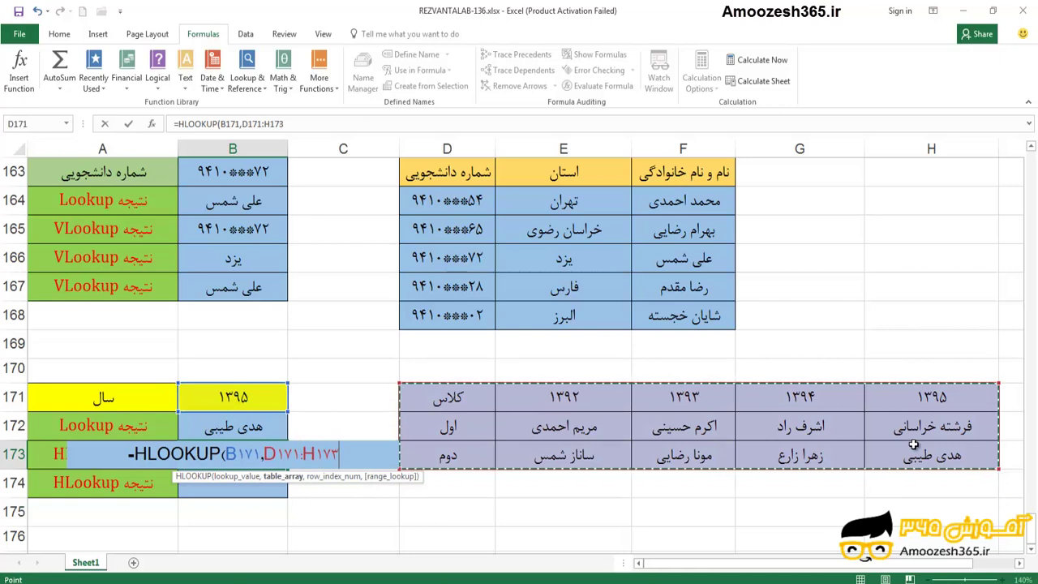
type(",")
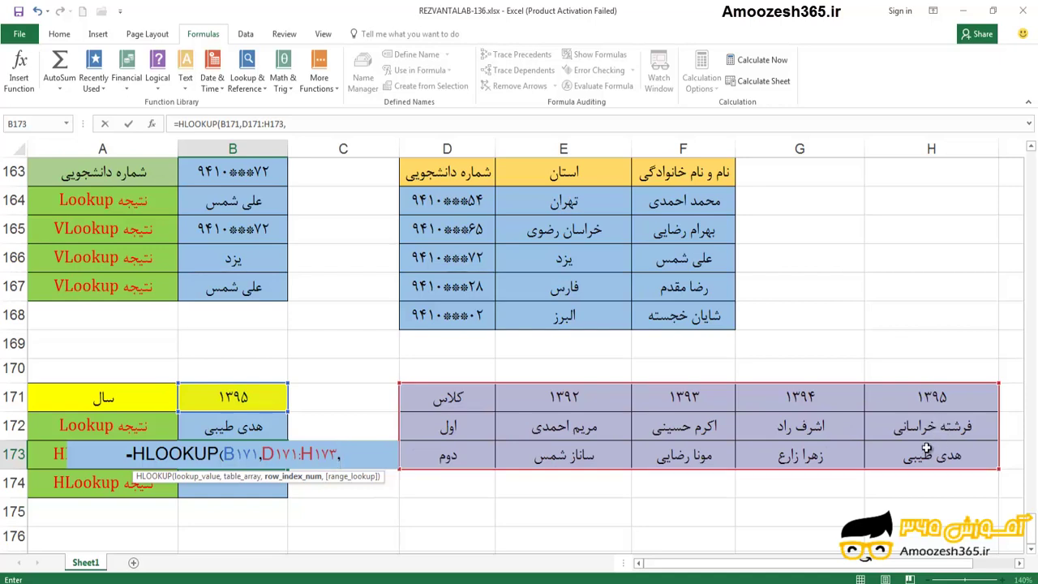
type("2")
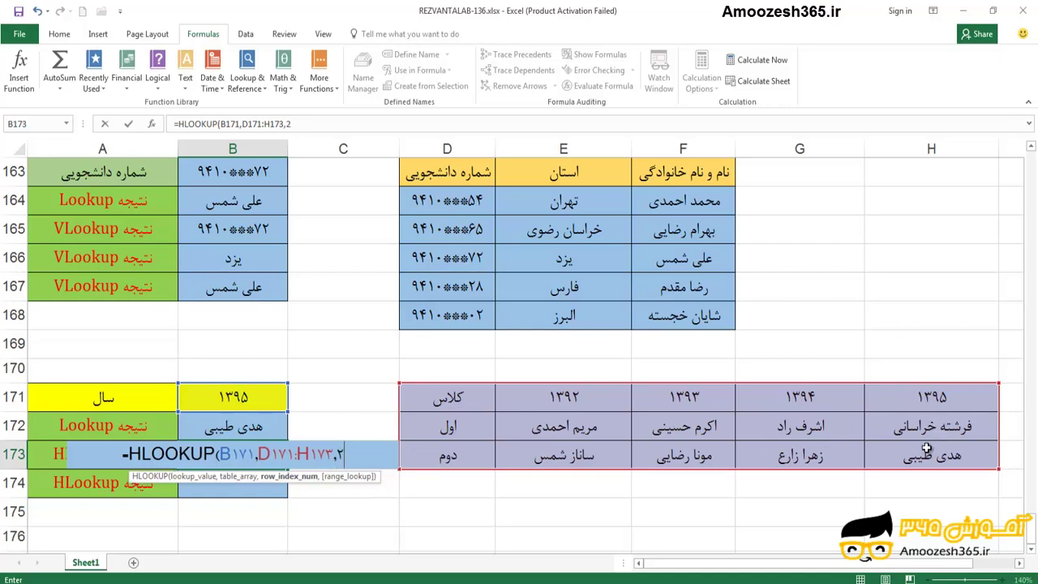
type(",")
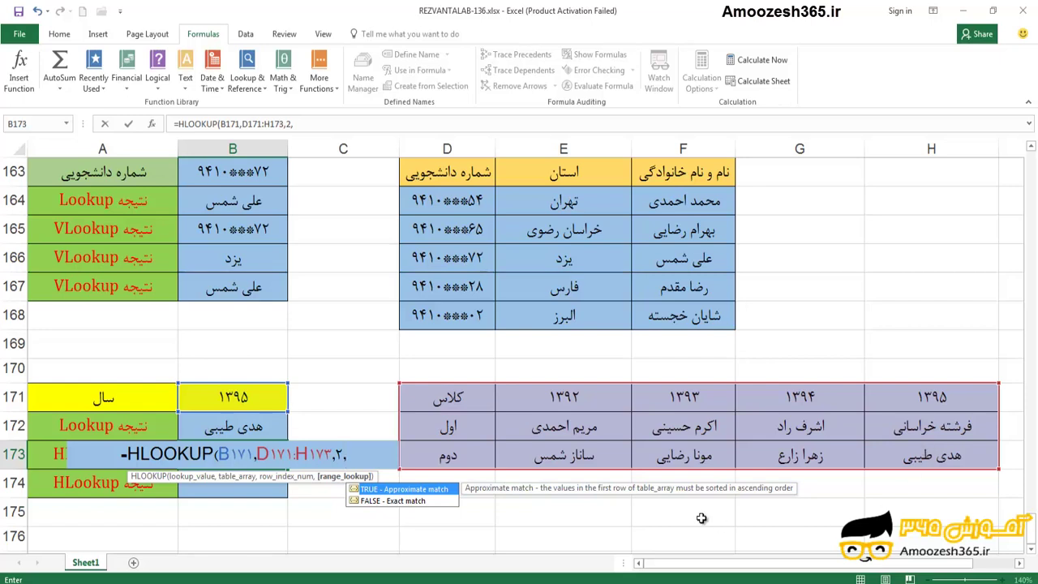
double_click(354, 501)
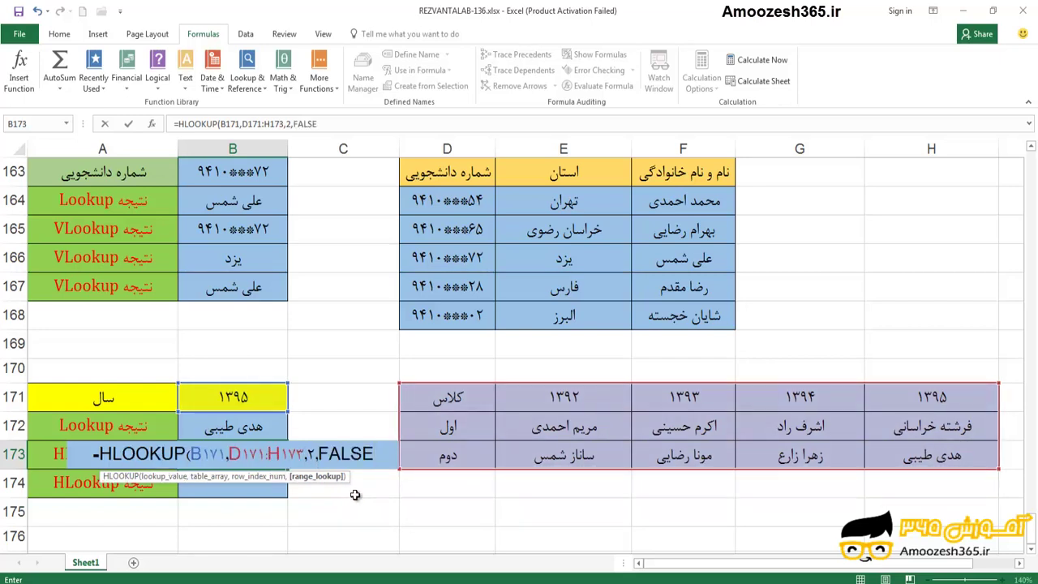
key("Return")
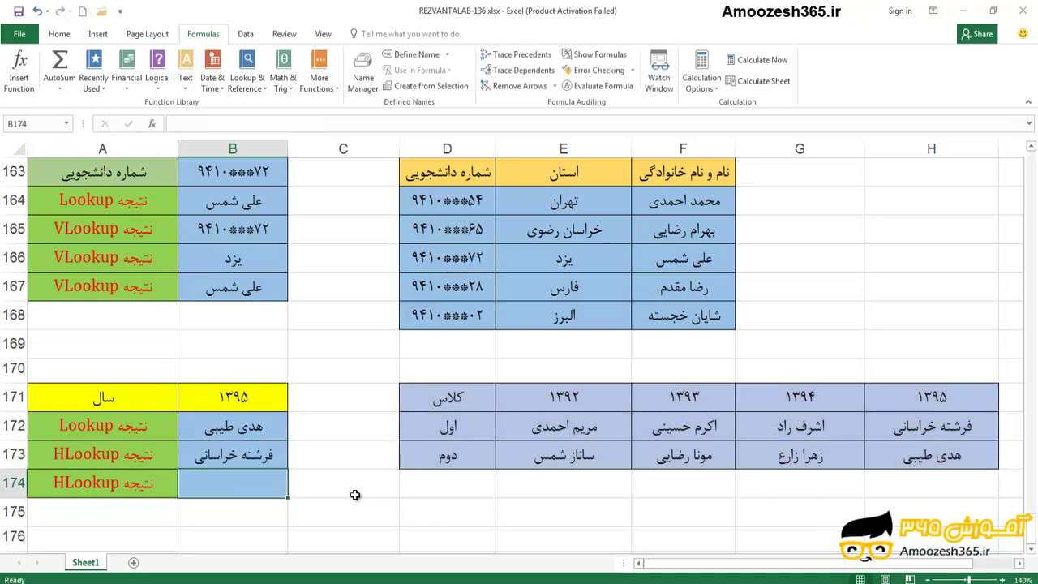
left_click(262, 460)
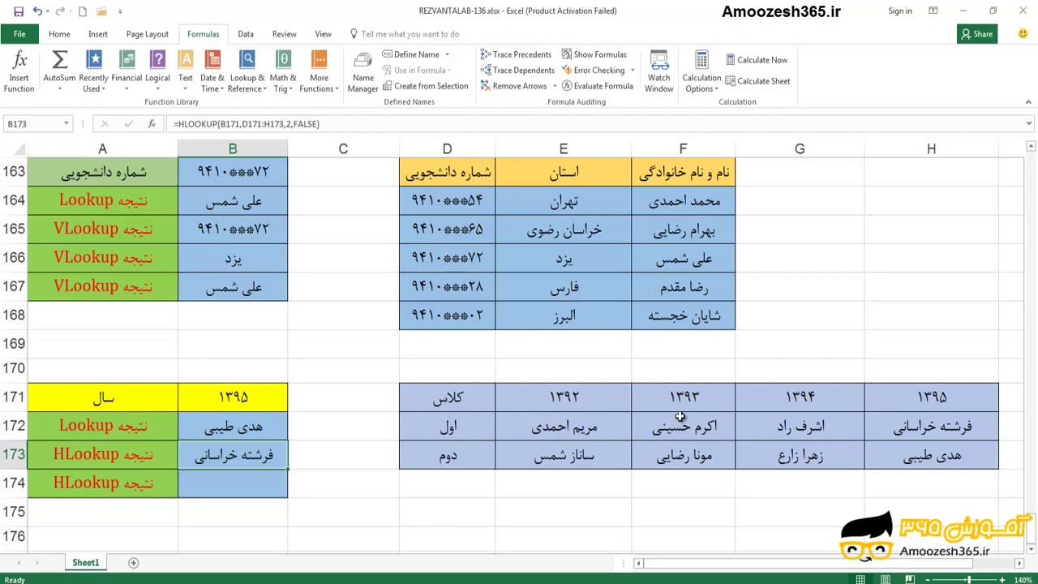
Change the lookup year in B171 to 1393
left_click(251, 403)
type("13")
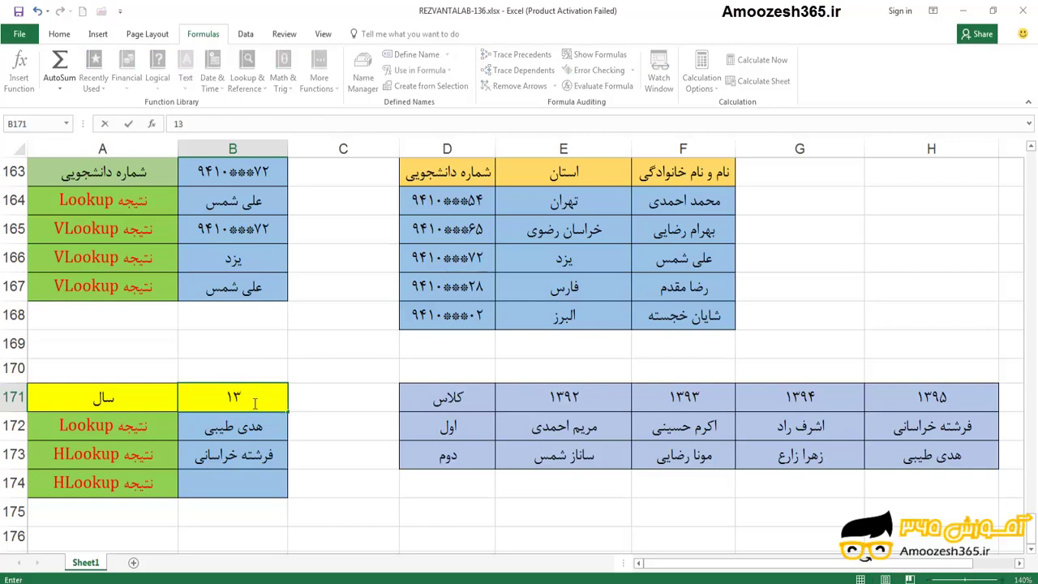
type("93")
key("Return")
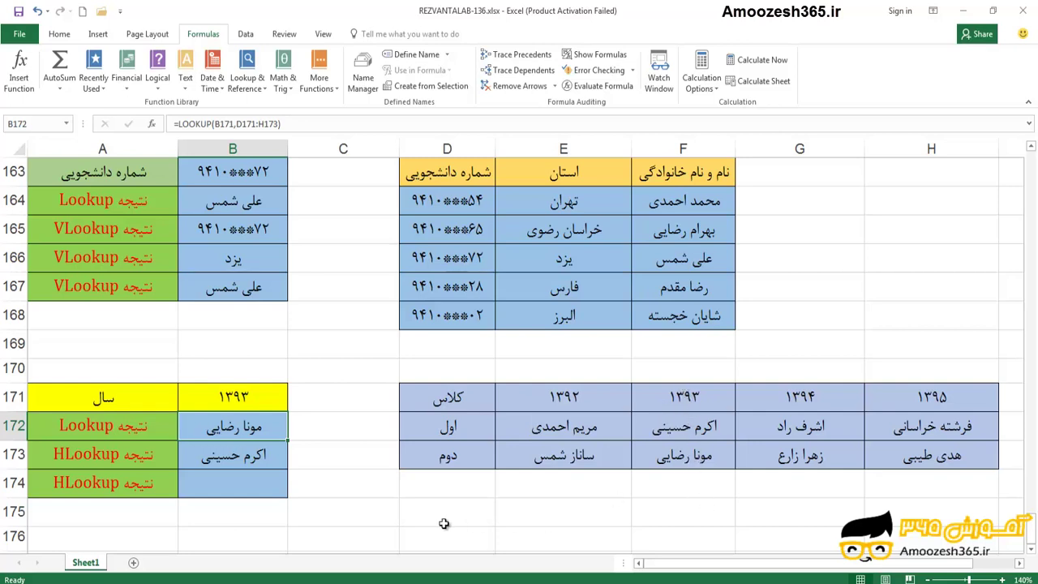
Copy the HLOOKUP formula from B173 into B174
left_click(248, 456)
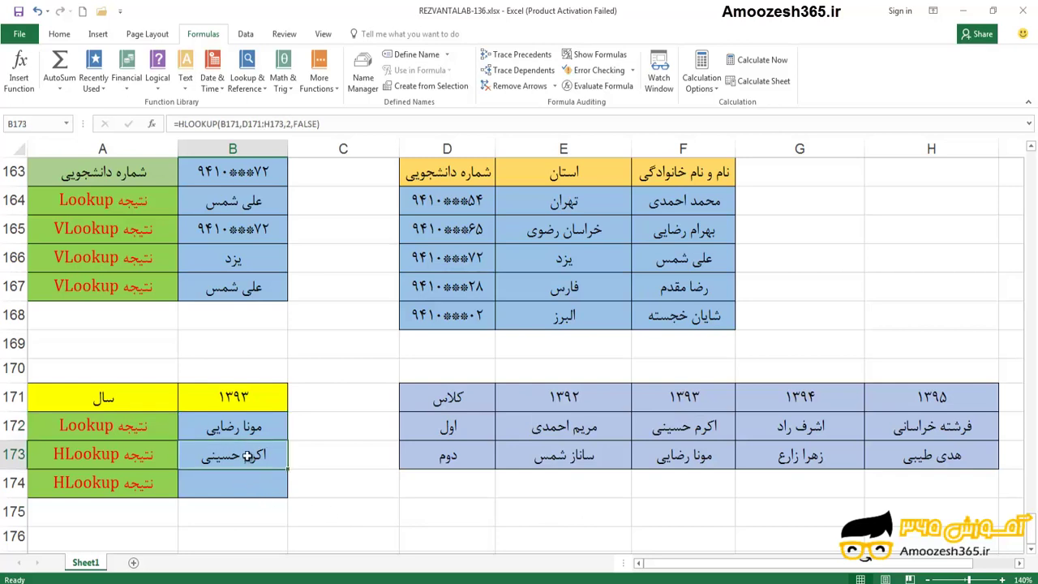
right_click(248, 456)
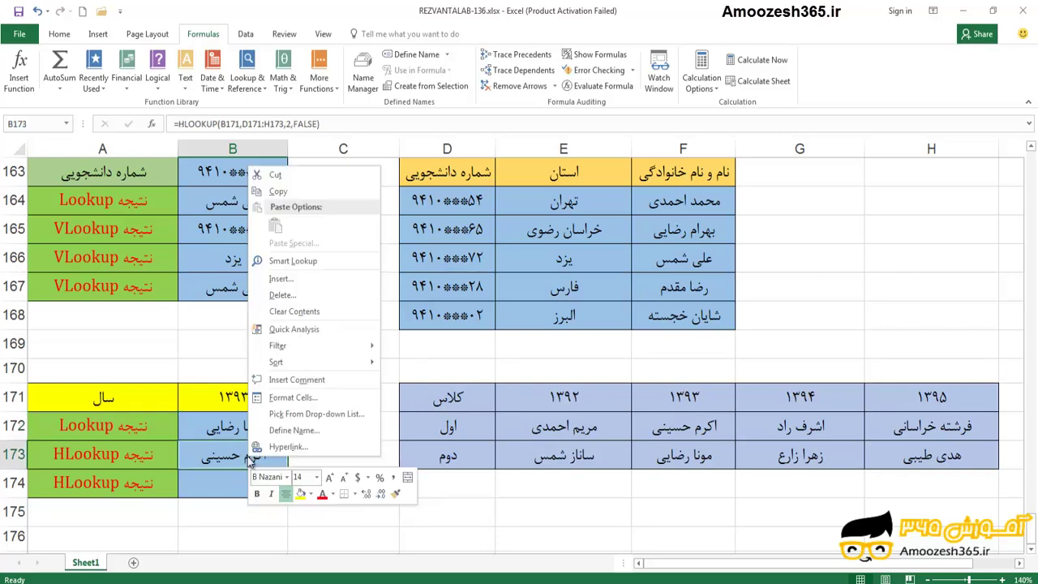
left_click(277, 197)
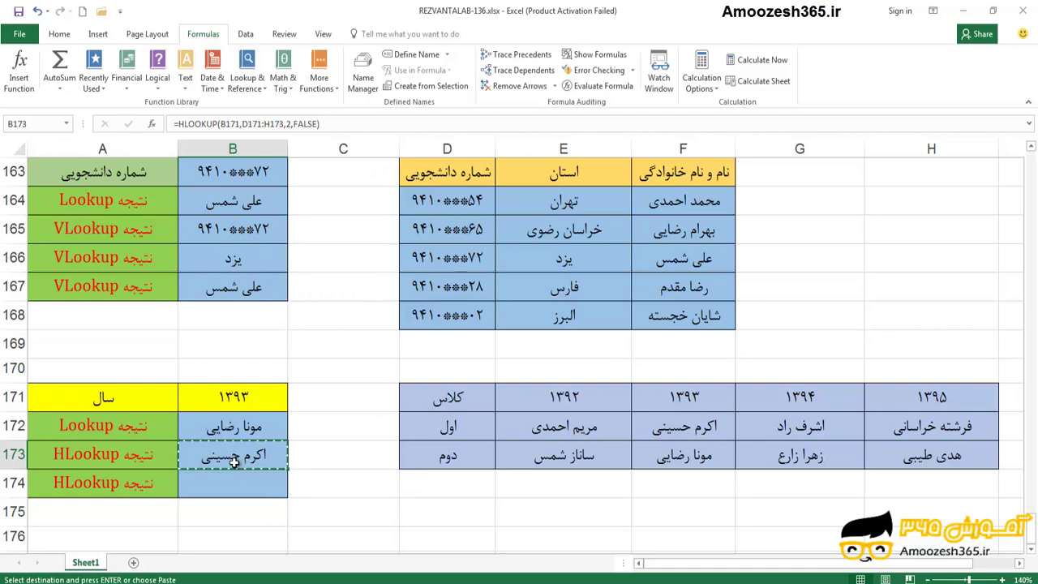
left_click(262, 480)
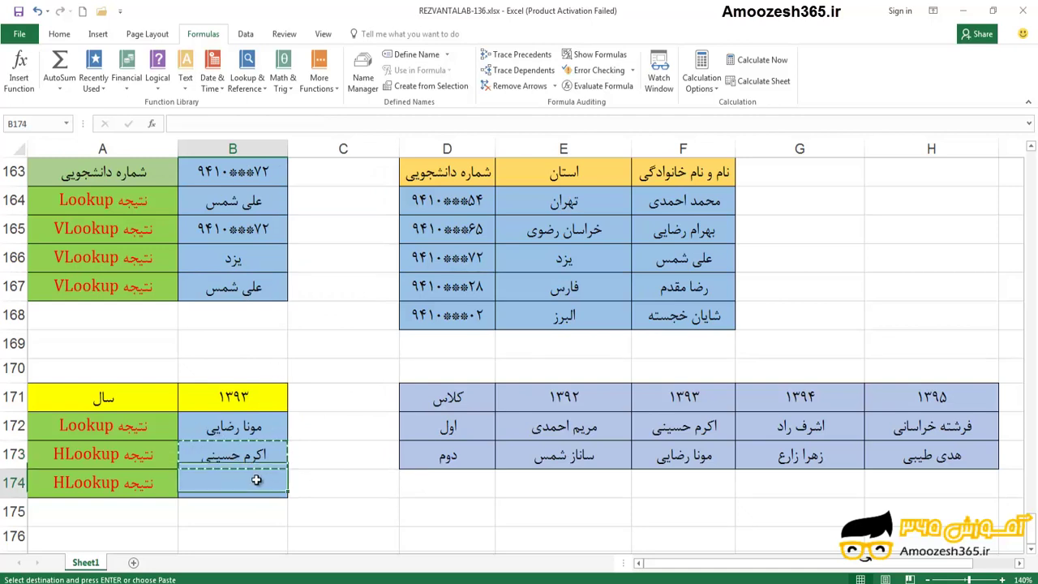
right_click(262, 482)
left_click(279, 252)
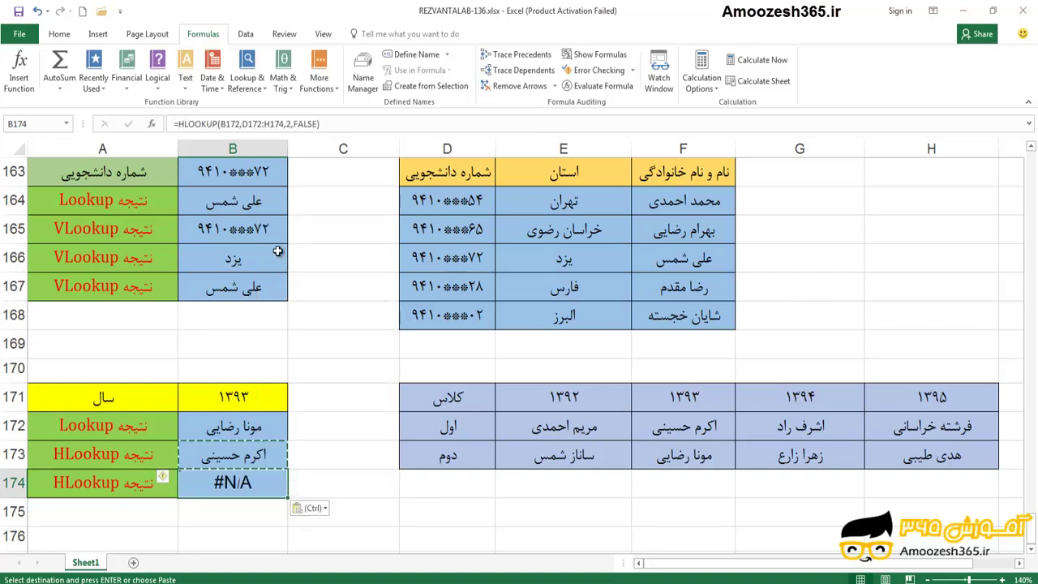
Clear B174 and make the B171 and D171:H173 references absolute in the HLOOKUP formula in B173
key("Delete")
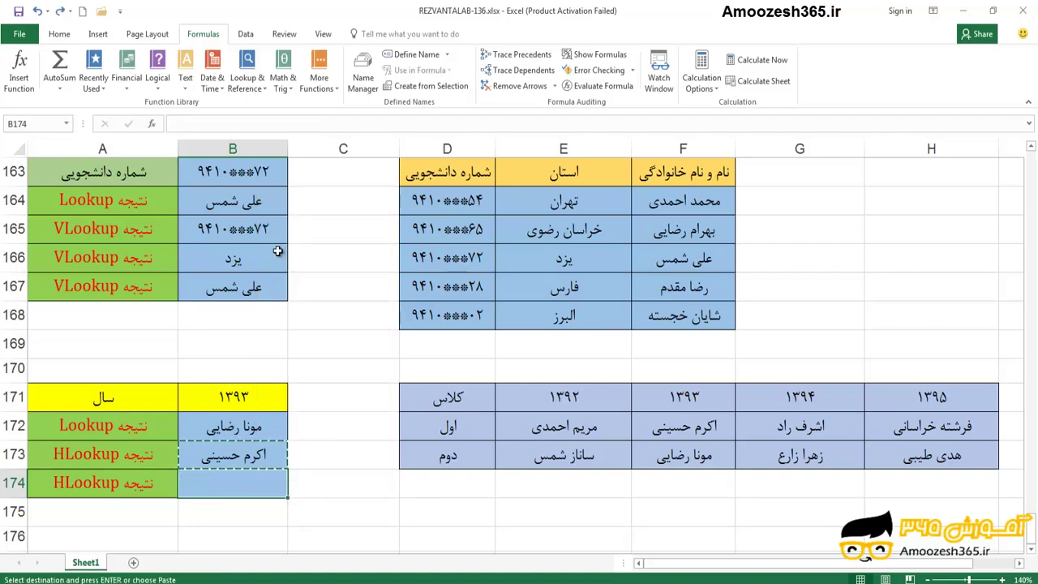
double_click(253, 459)
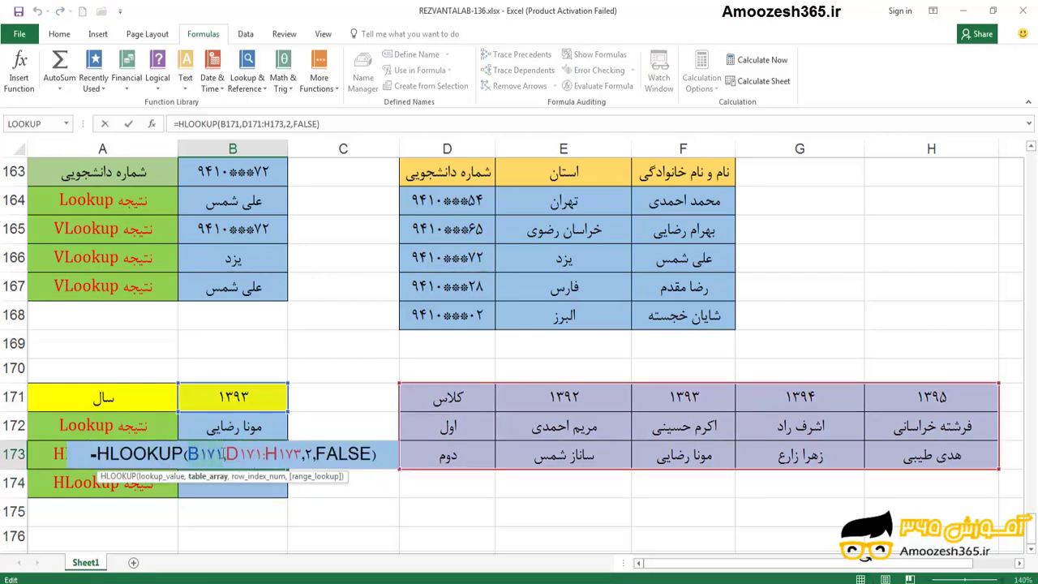
key("F4")
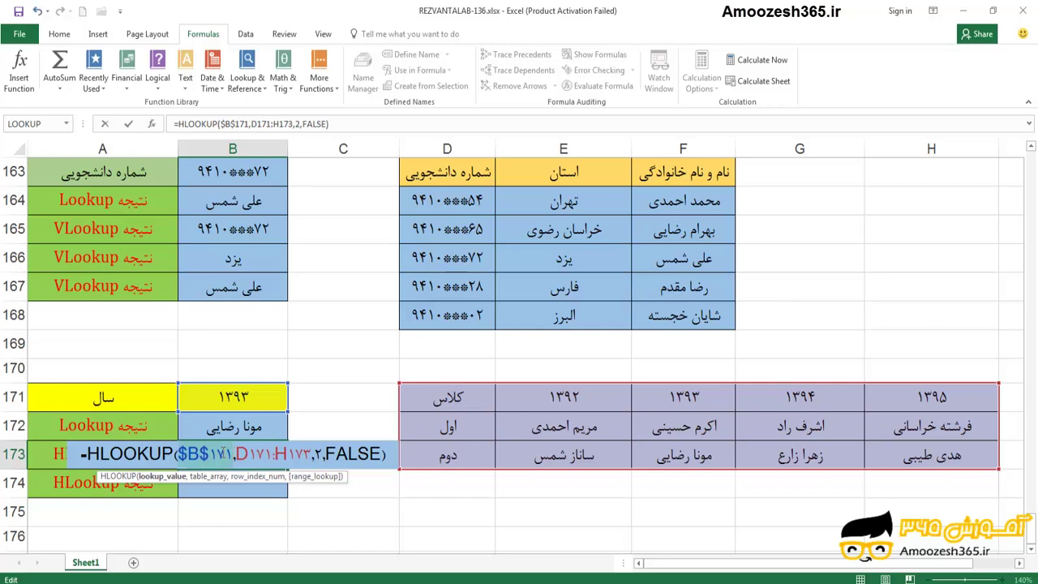
left_click_drag(237, 454, 312, 455)
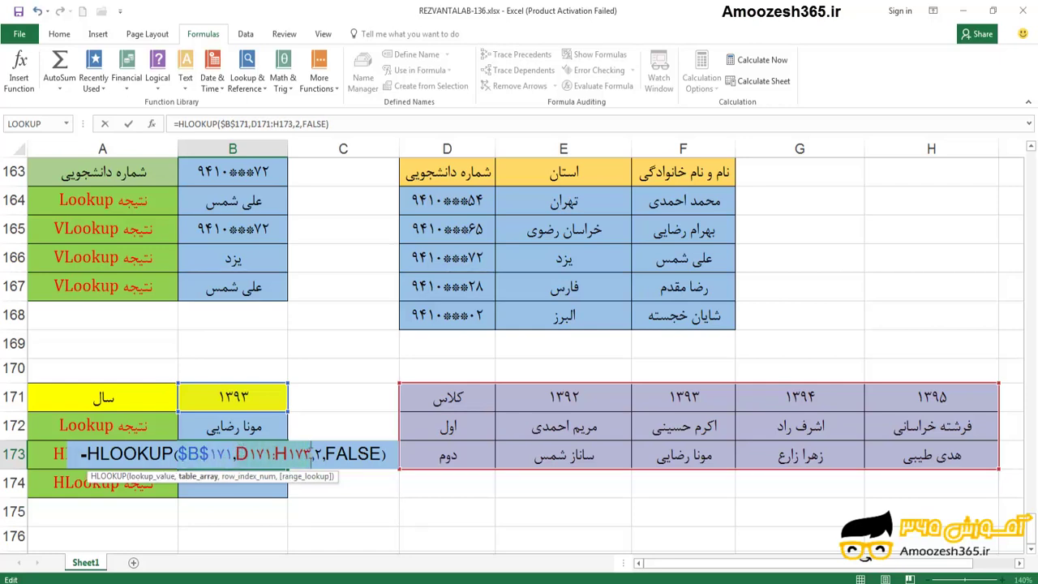
key("F4")
key("Return")
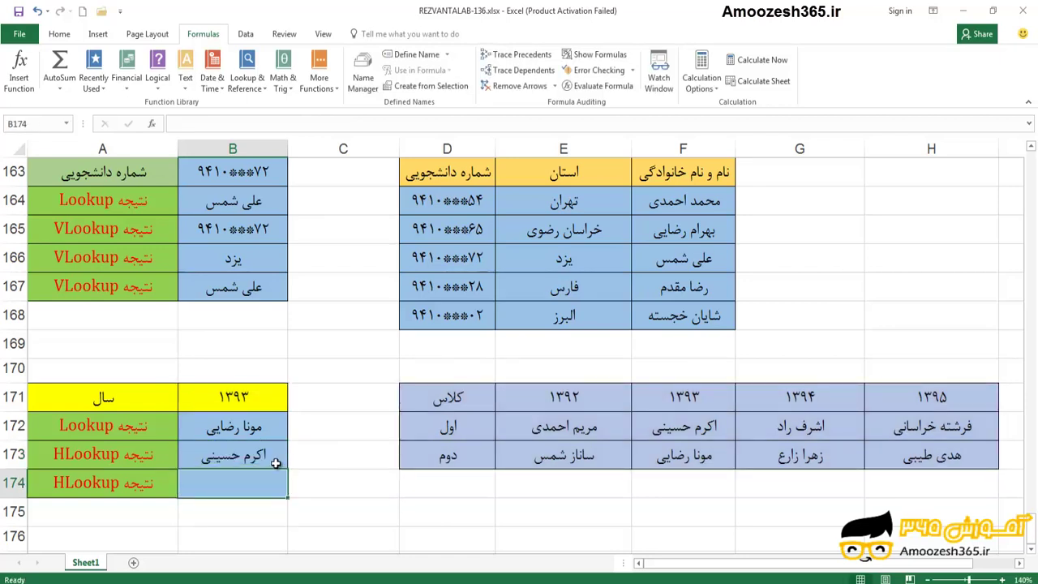
Copy the HLOOKUP formula with absolute references from B173 into B174 and check its arguments
left_click(273, 459)
right_click(274, 460)
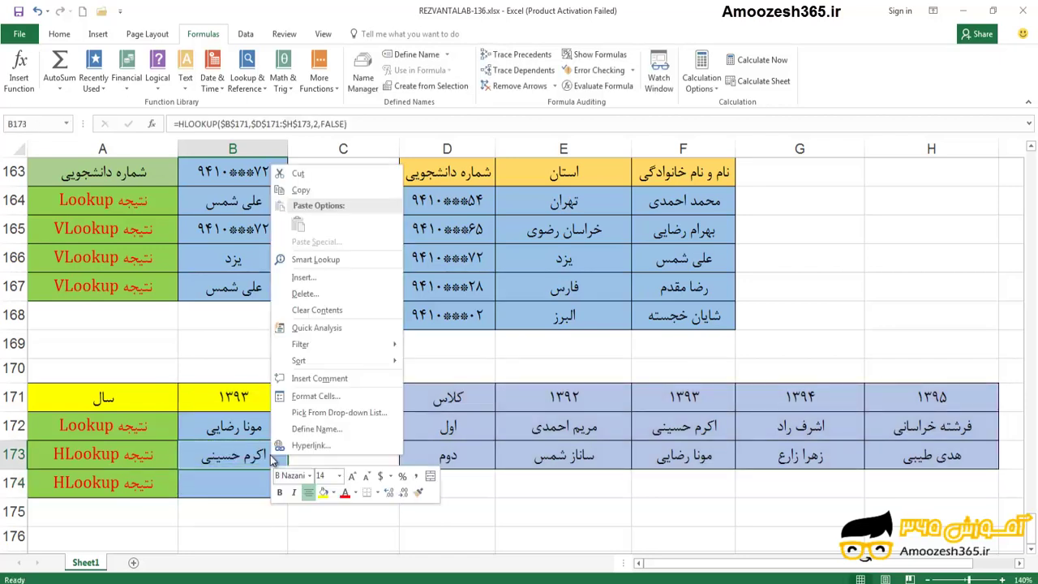
left_click(300, 190)
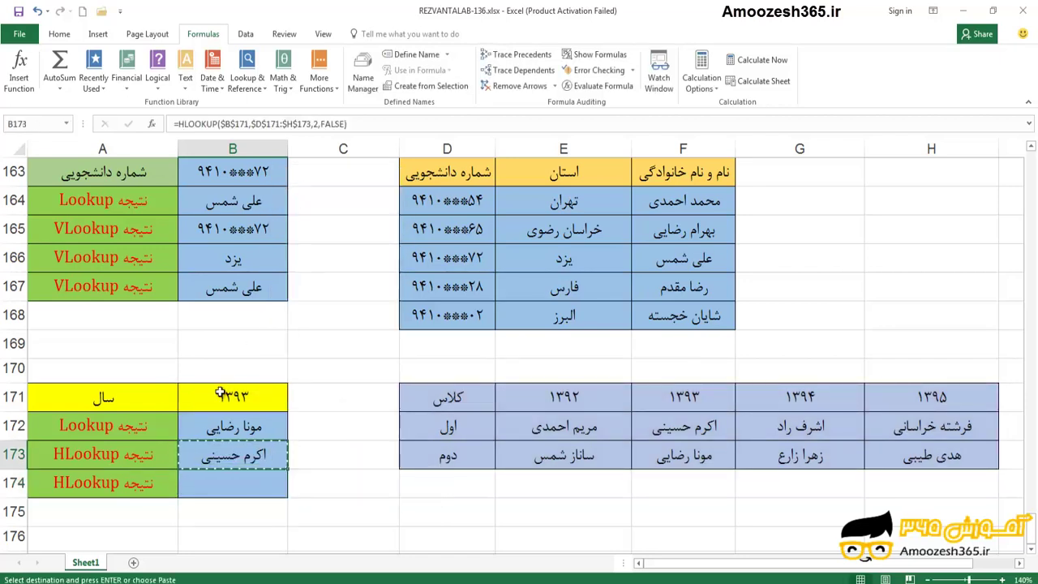
right_click(232, 486)
left_click(260, 258)
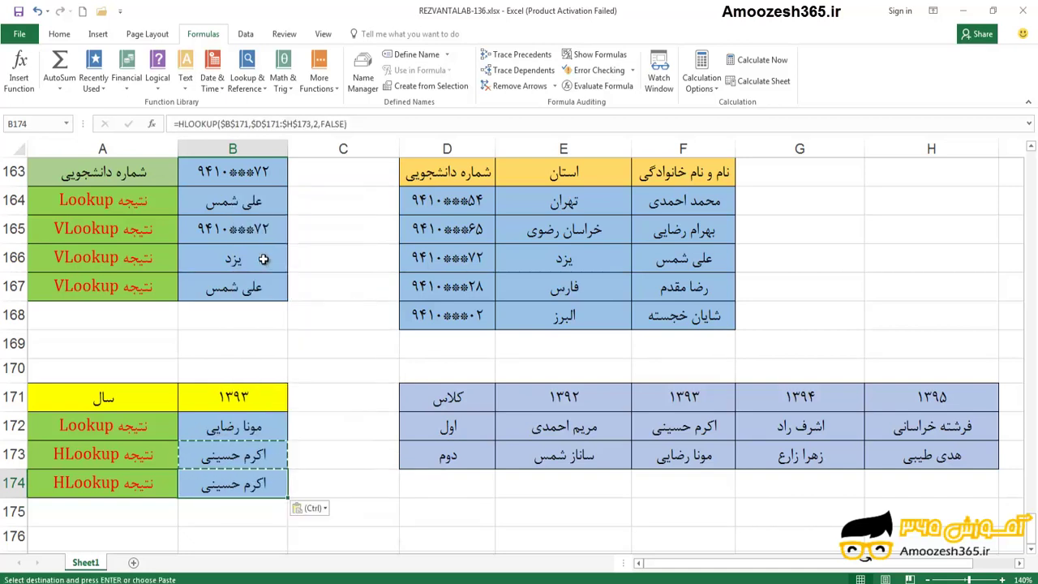
key("Escape")
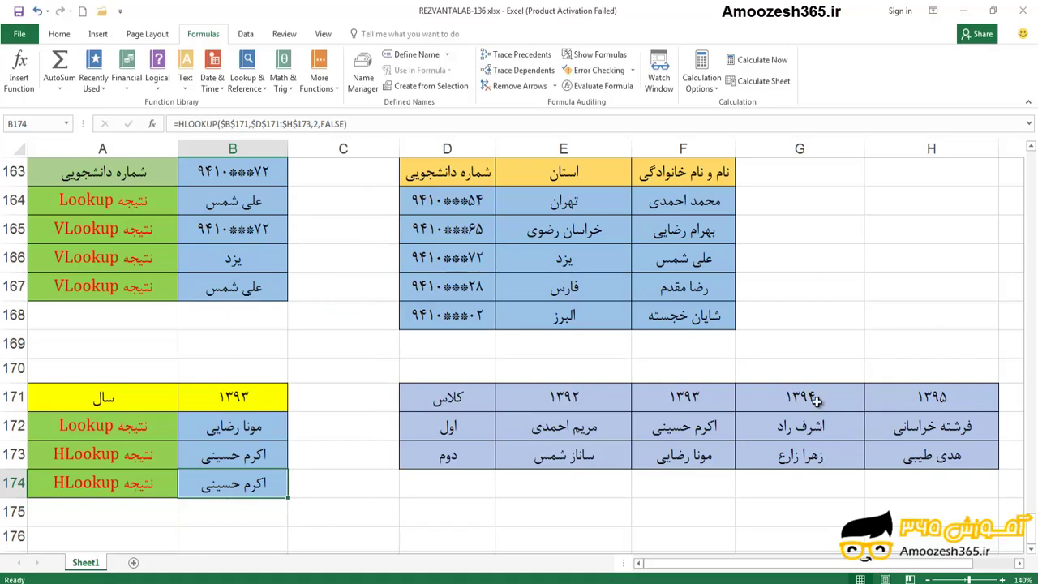
double_click(256, 487)
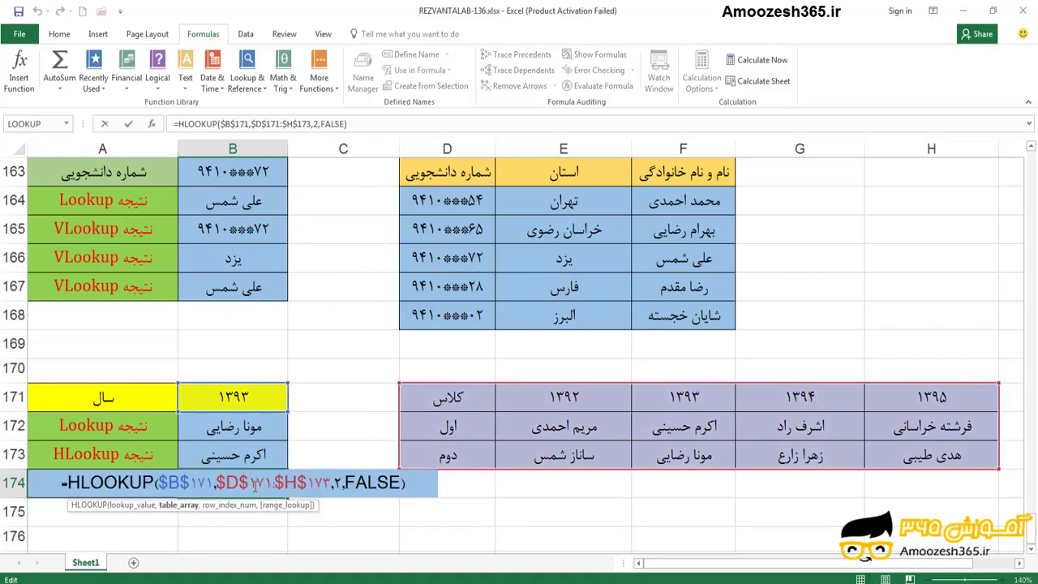
key("ctrl+Return")
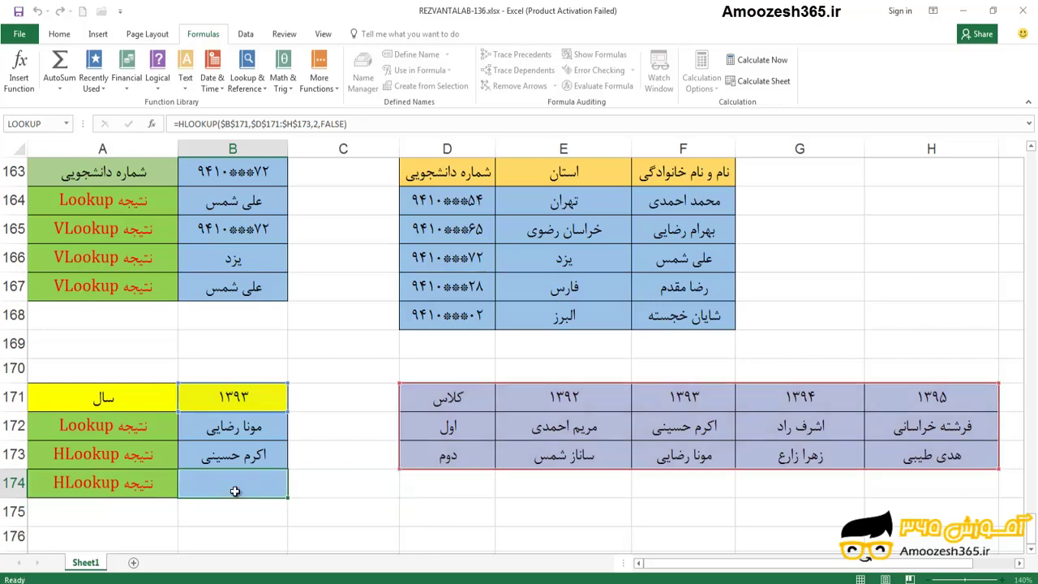
Change the lookup year in B171 to 1394
left_click(251, 395)
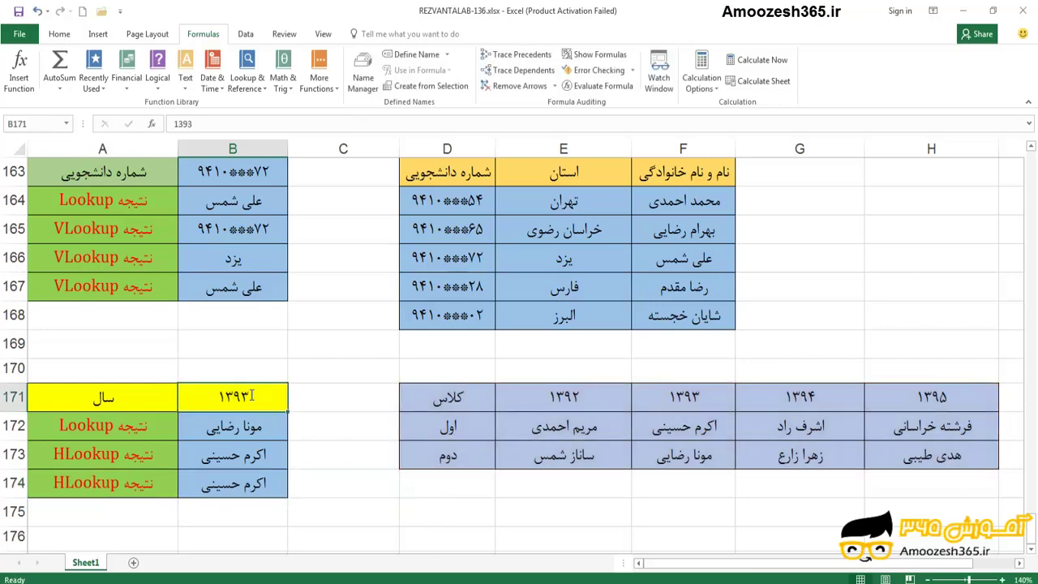
type("1394")
key("ctrl+Return")
key("Return")
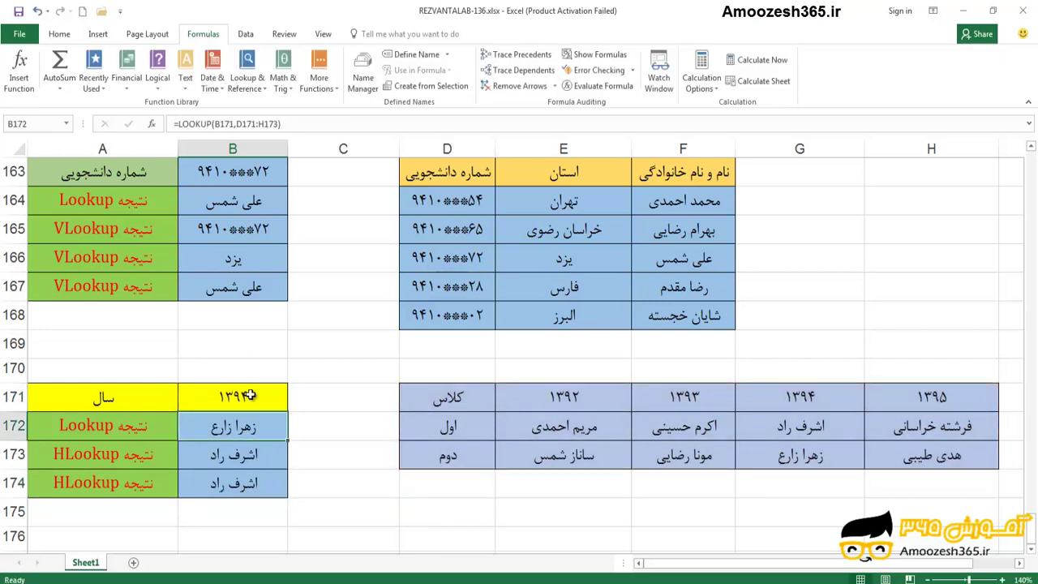
Set the row index of the HLOOKUP formula in B174 to 3, for the table's third row
double_click(241, 483)
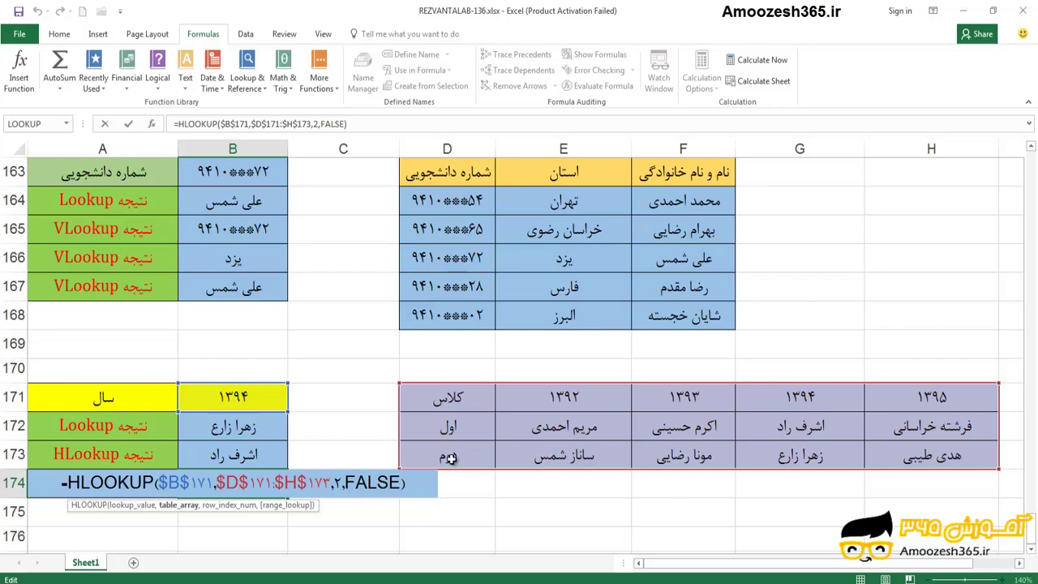
left_click(341, 483)
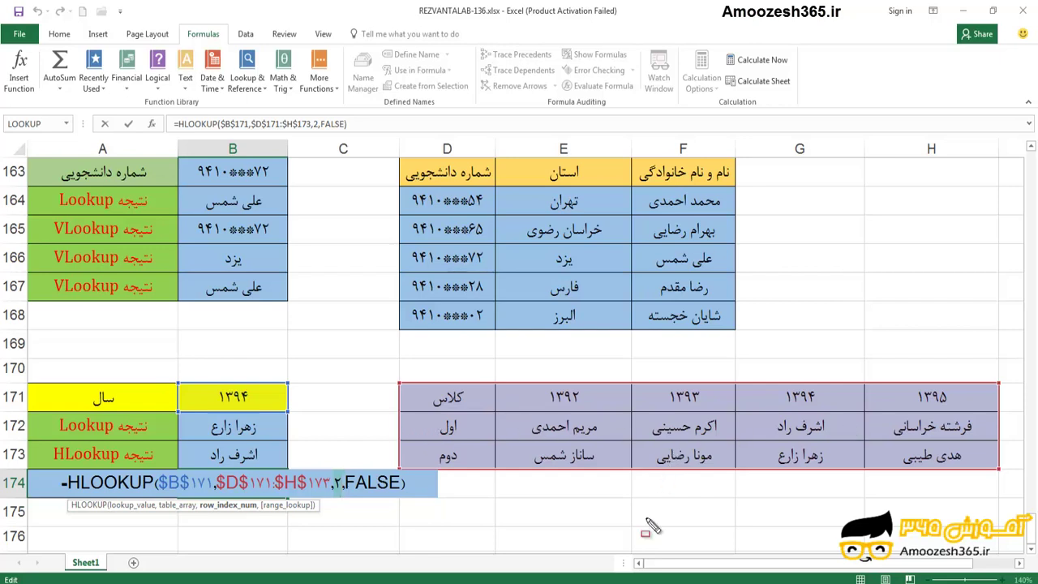
mouse_move(421, 384)
left_mouse_down()
mouse_move(475, 400)
mouse_move(942, 403)
left_mouse_up()
left_click_drag(433, 415, 957, 435)
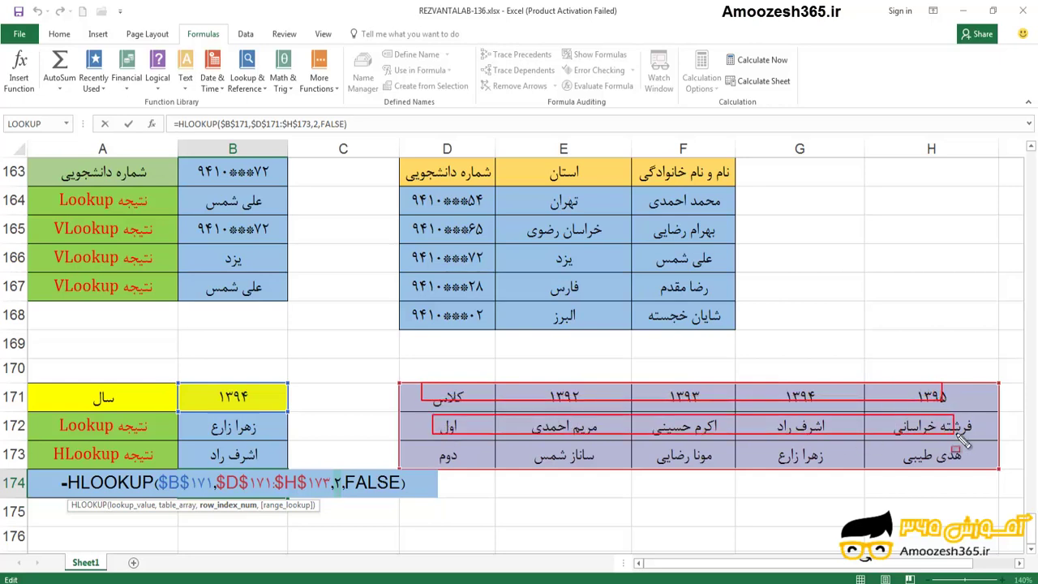
left_click_drag(429, 444, 950, 462)
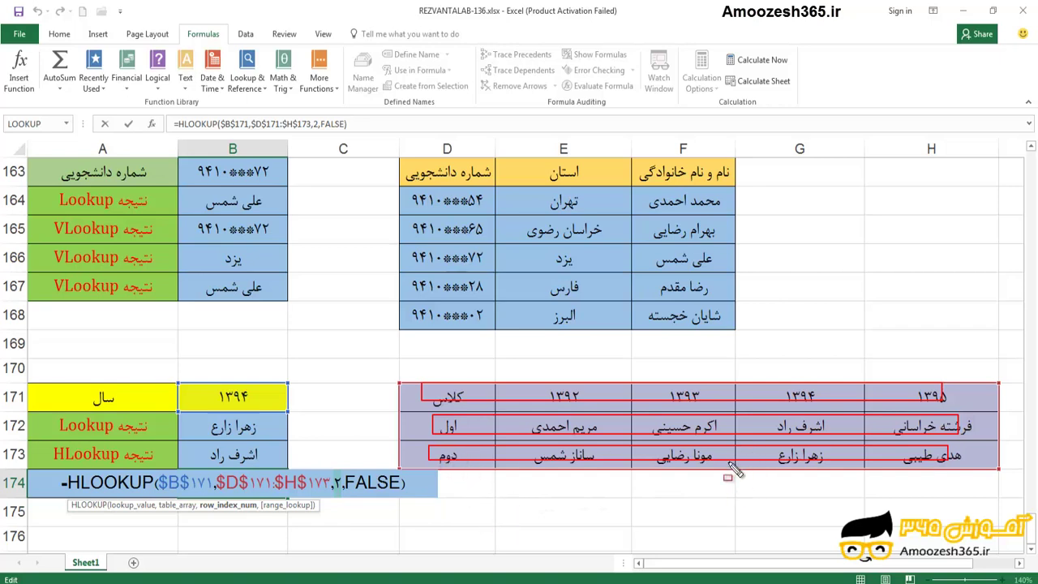
key("Escape")
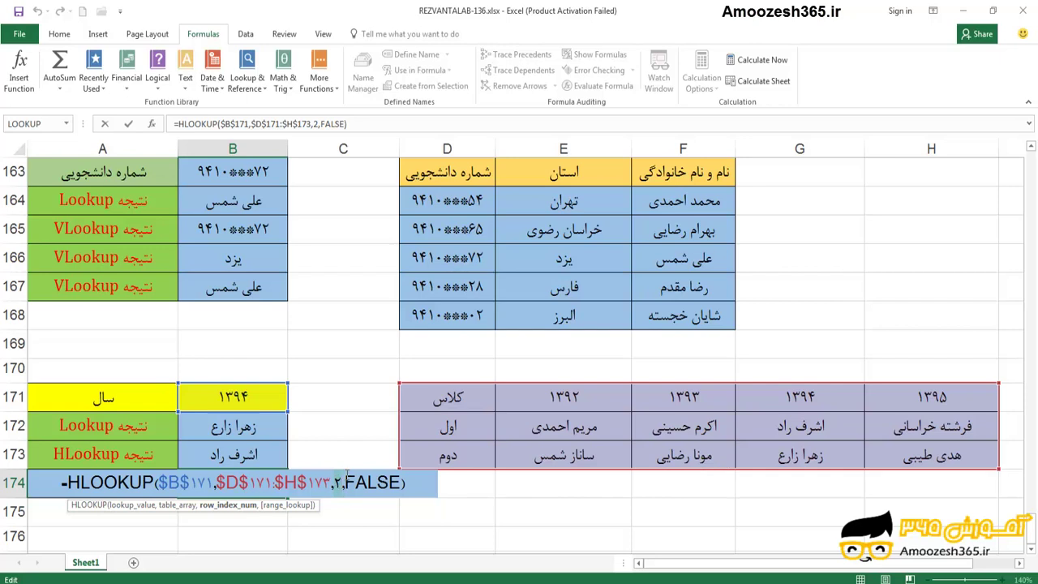
type("3")
key("Return")
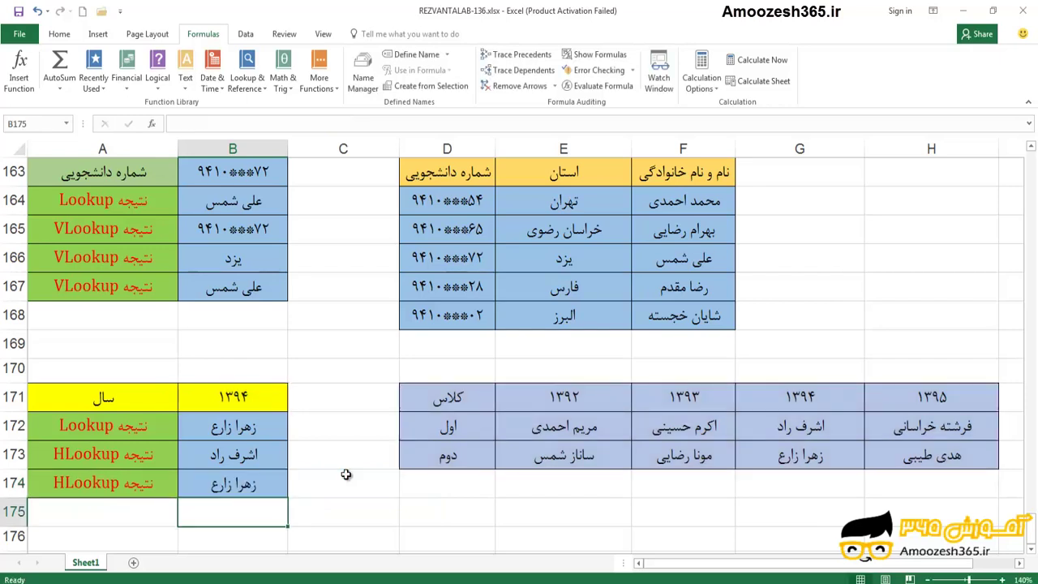
left_click(246, 485)
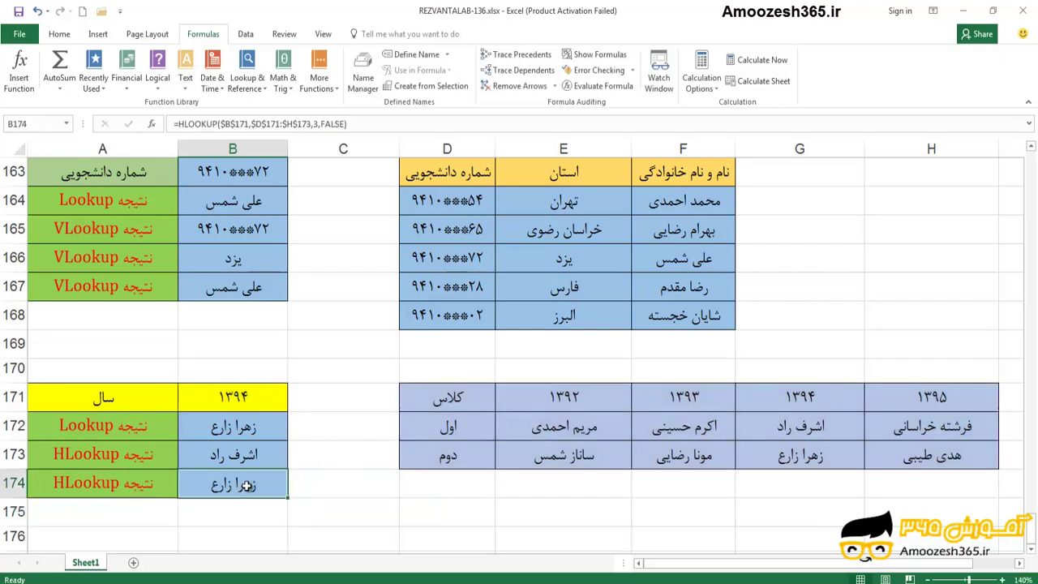